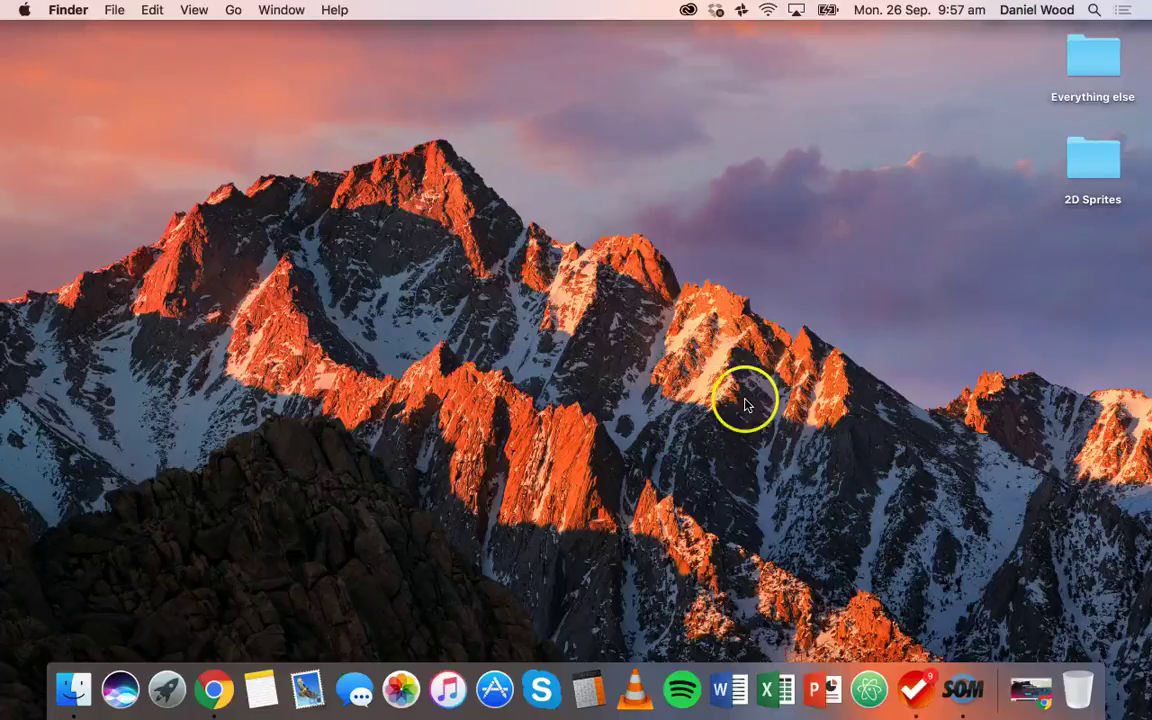
Follow Get Unity from unity3d.com and browse the Personal, Plus, Pro and Enterprise plan cards.
left_click(1030, 692)
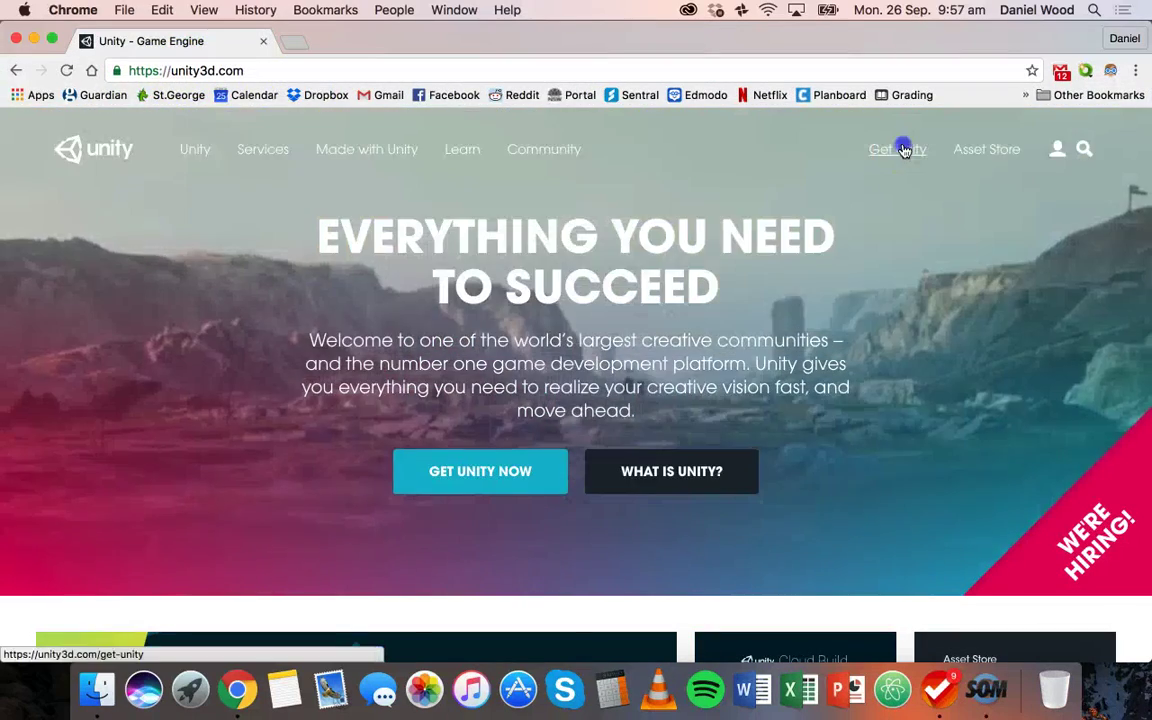
left_click(903, 150)
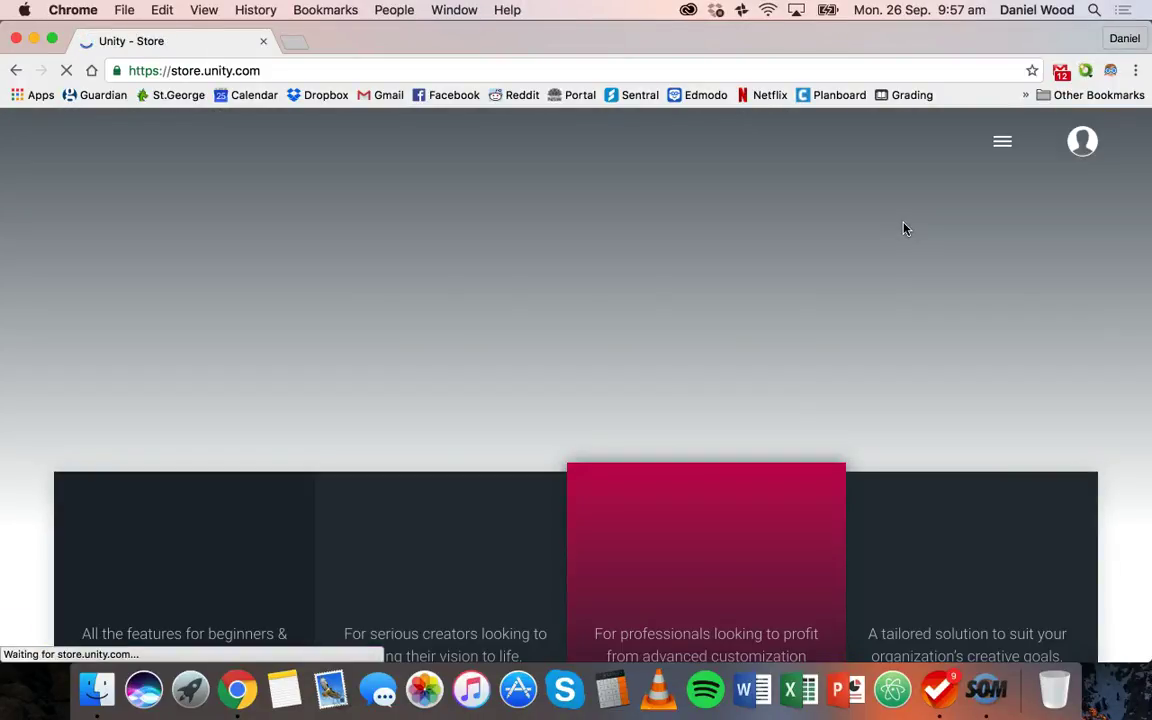
scroll(903, 229, "down", 3)
scroll(296, 283, "down", 2)
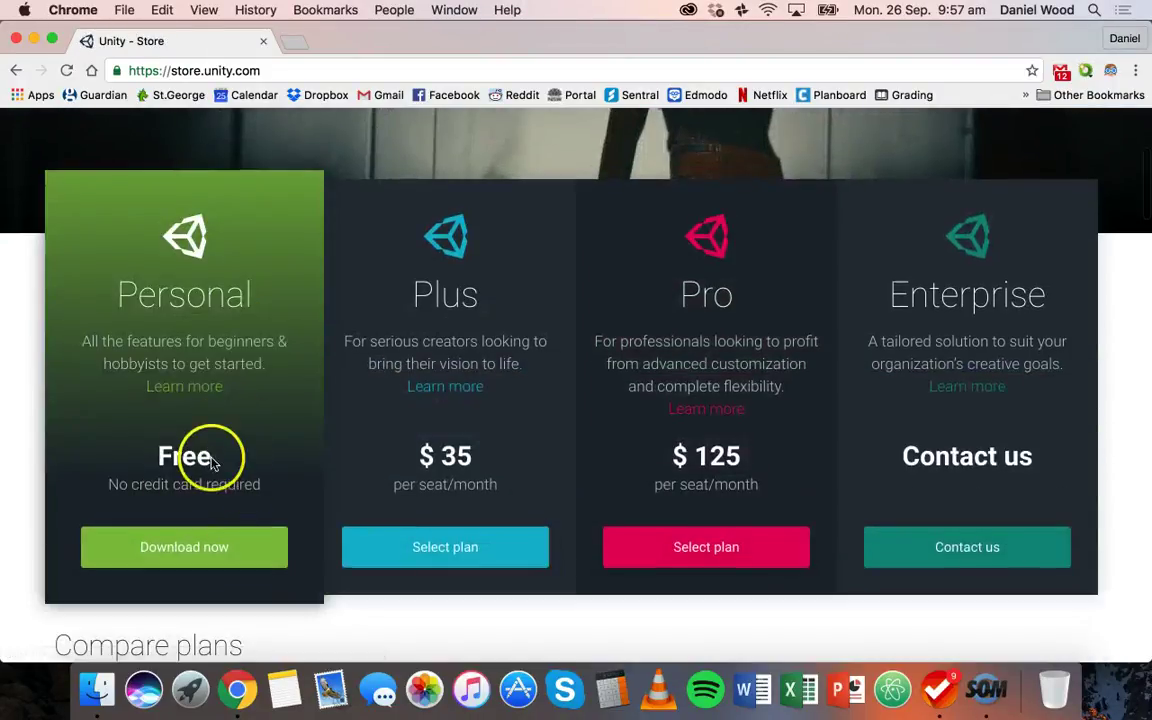
scroll(212, 467, "down", 1)
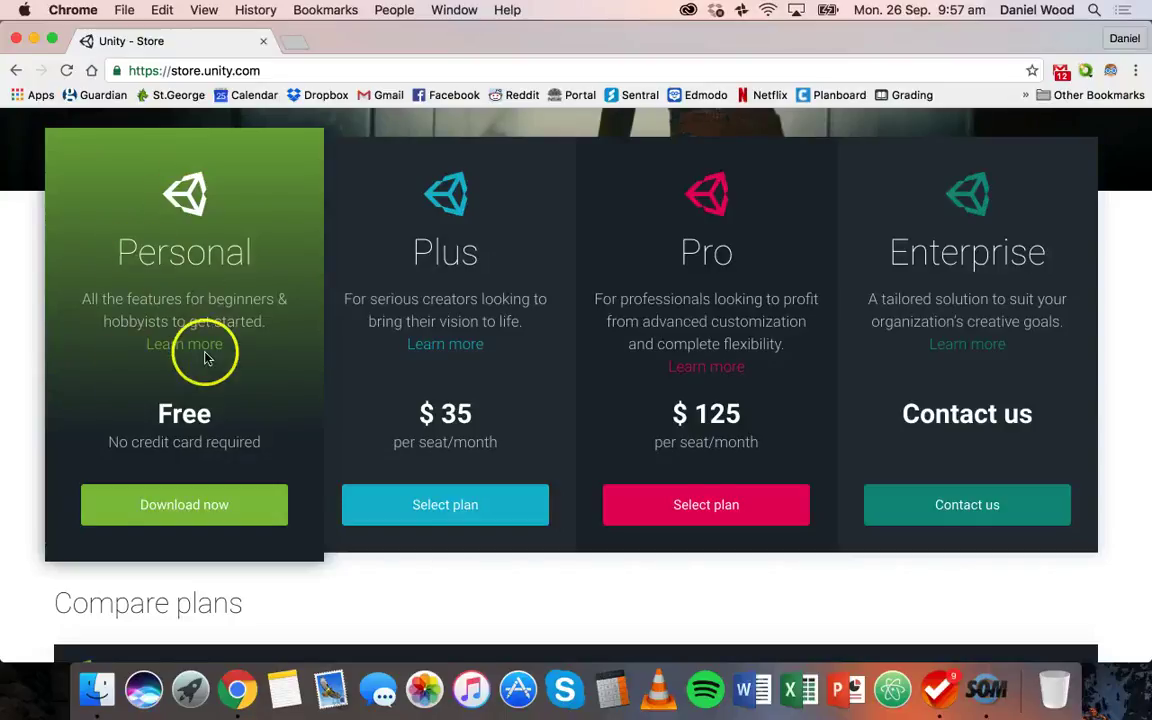
scroll(217, 388, "down", 2)
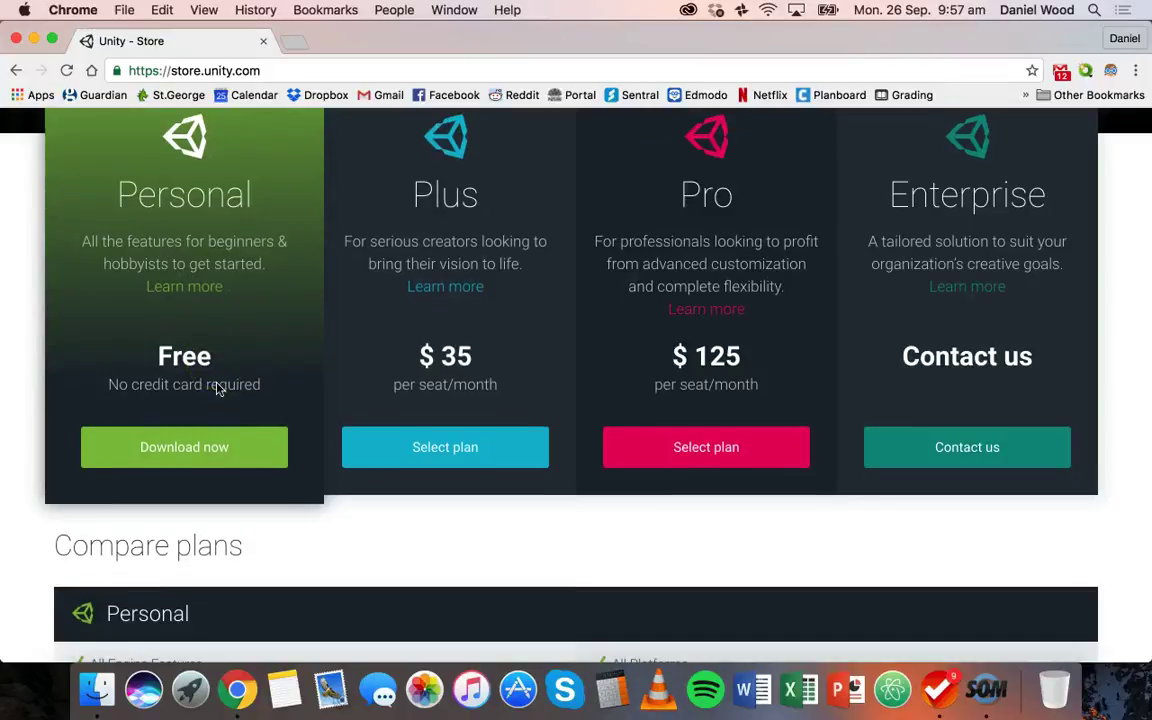
scroll(219, 387, "up", 1)
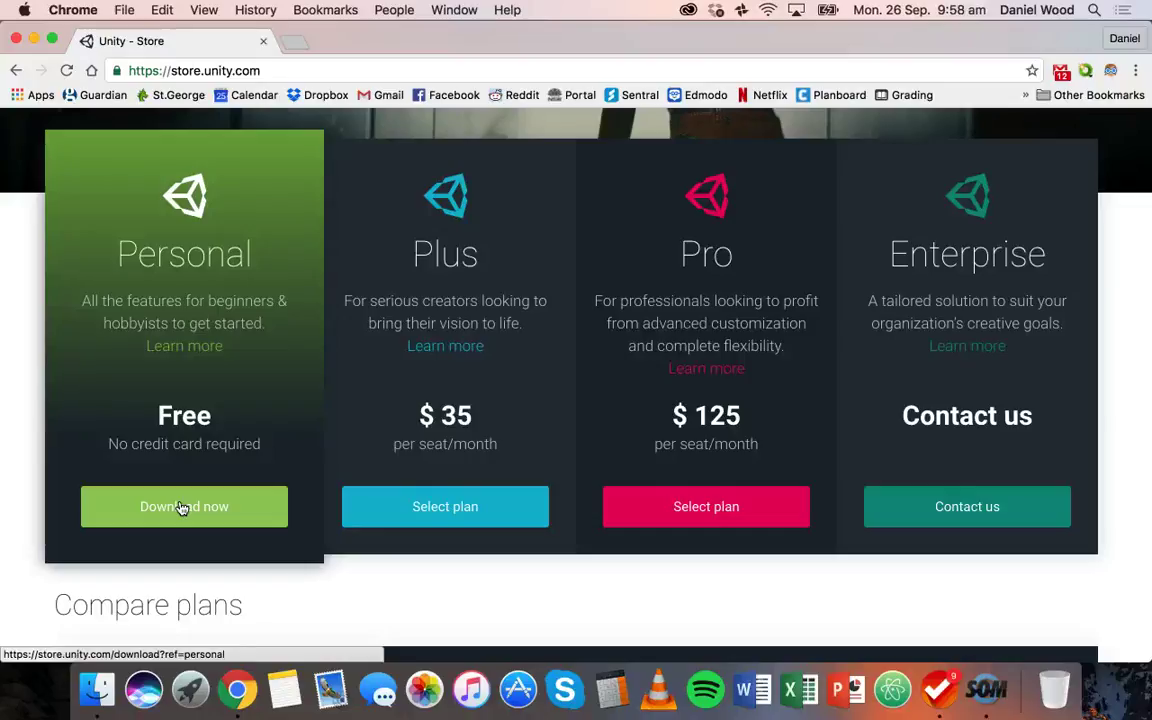
scroll(224, 470, "down", 1)
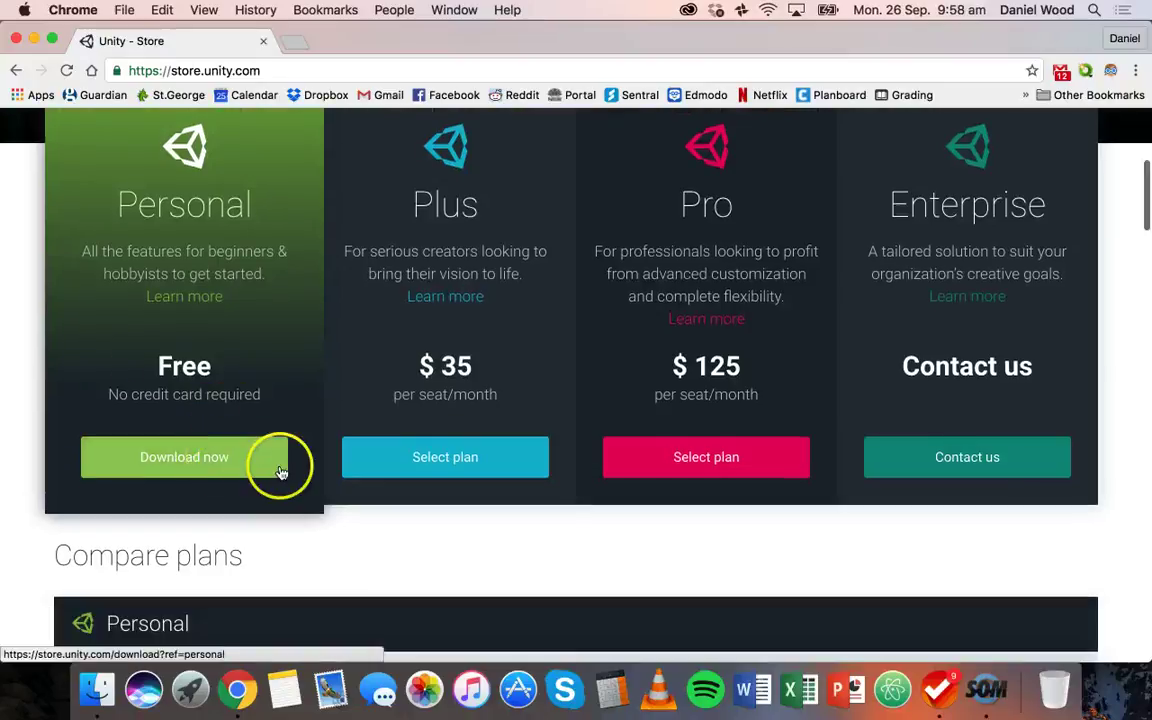
scroll(280, 468, "up", 2)
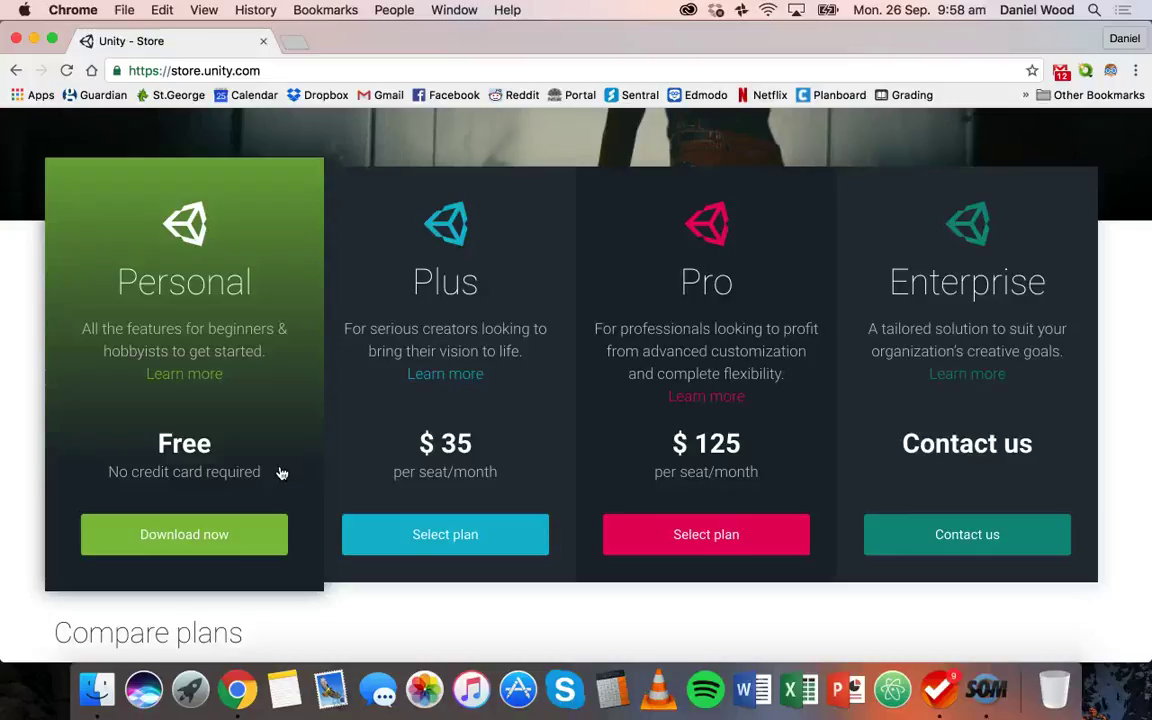
scroll(281, 473, "up", 5)
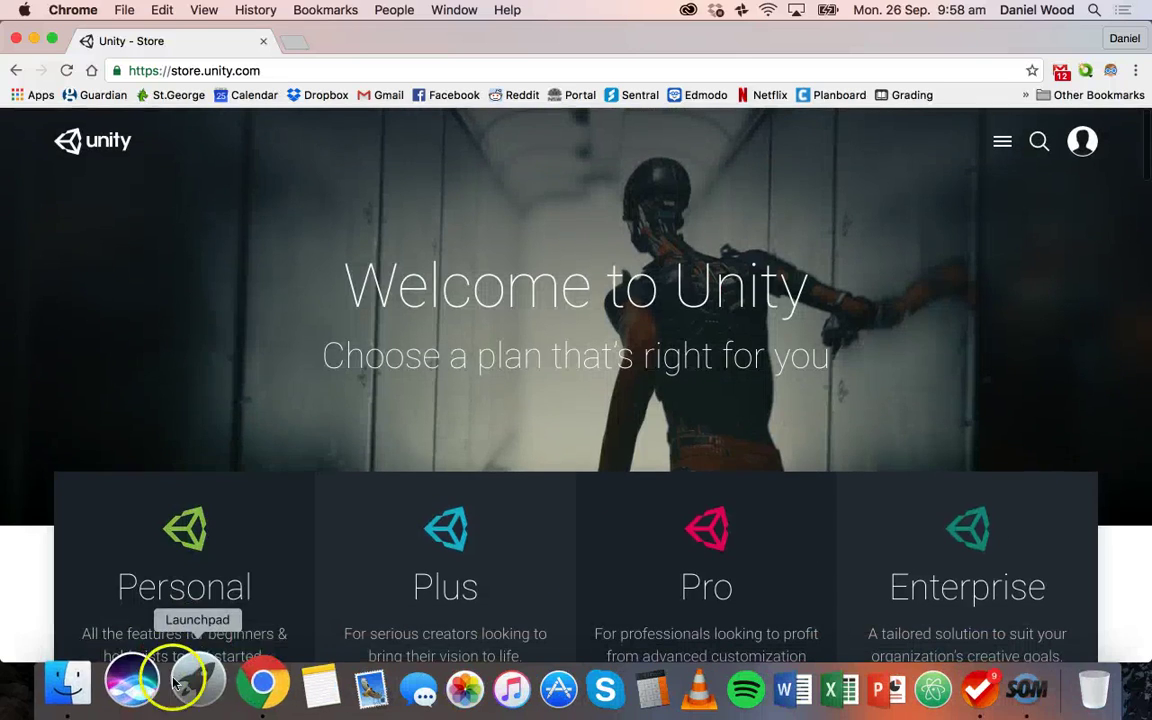
Launch Unity 5.0.0f4 from Launchpad and close the Chrome window.
left_click(194, 686)
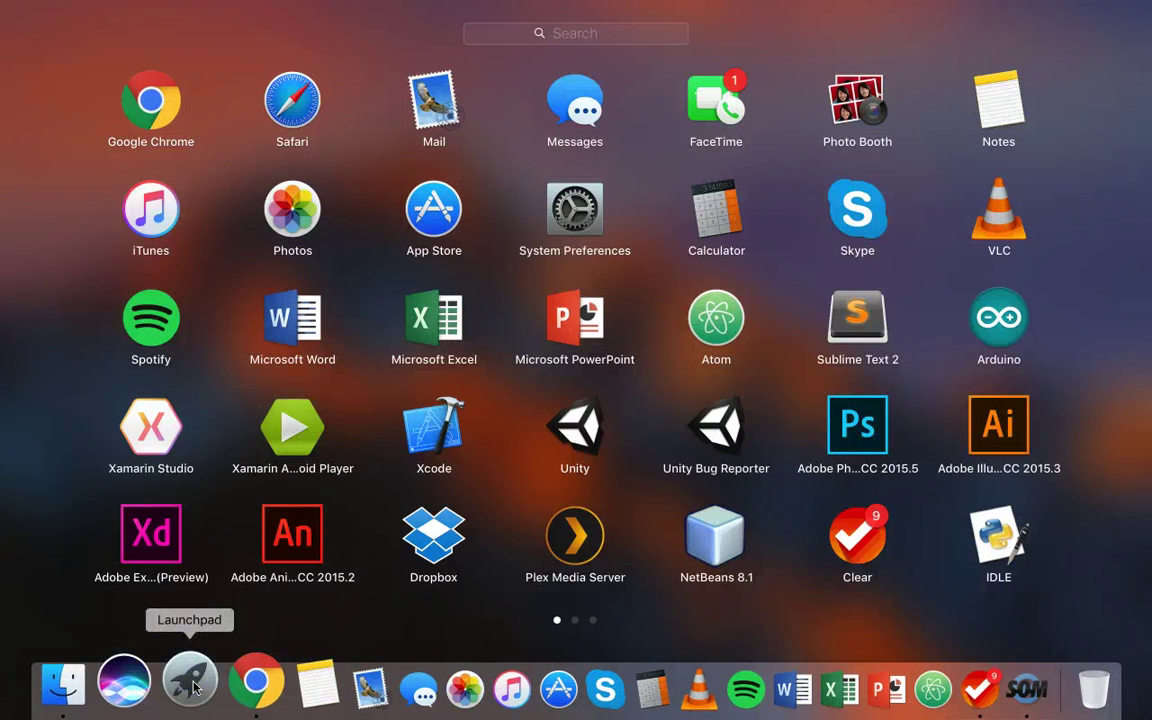
left_click(592, 430)
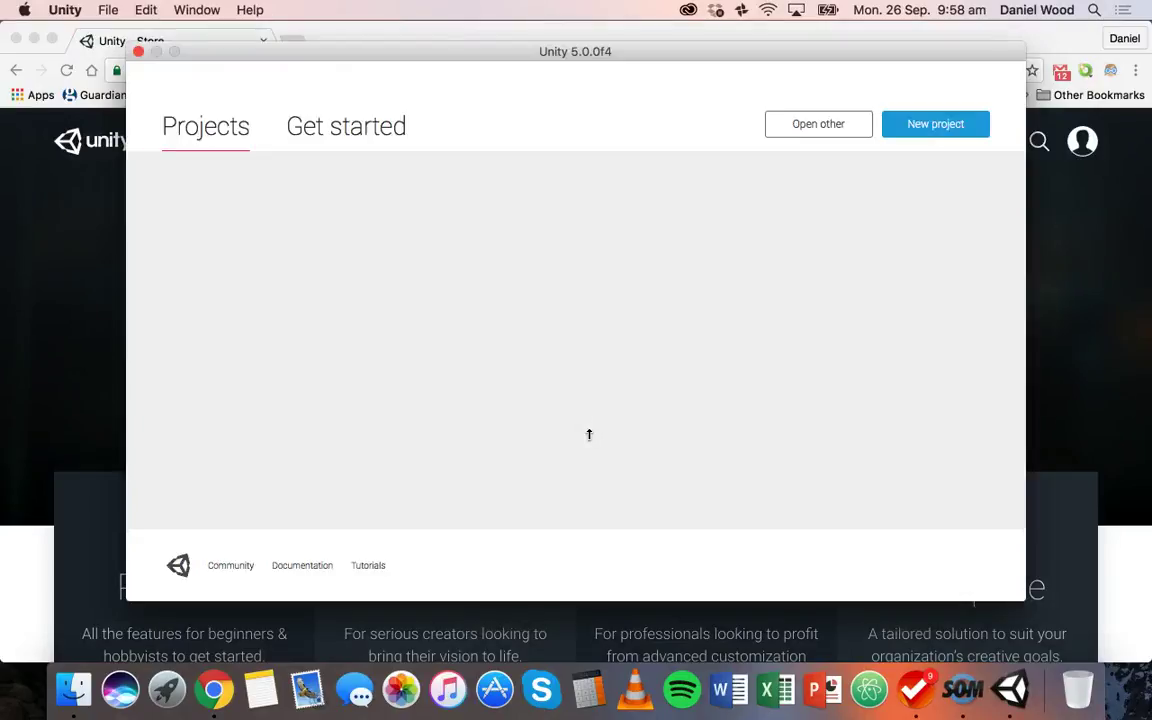
left_click(16, 38)
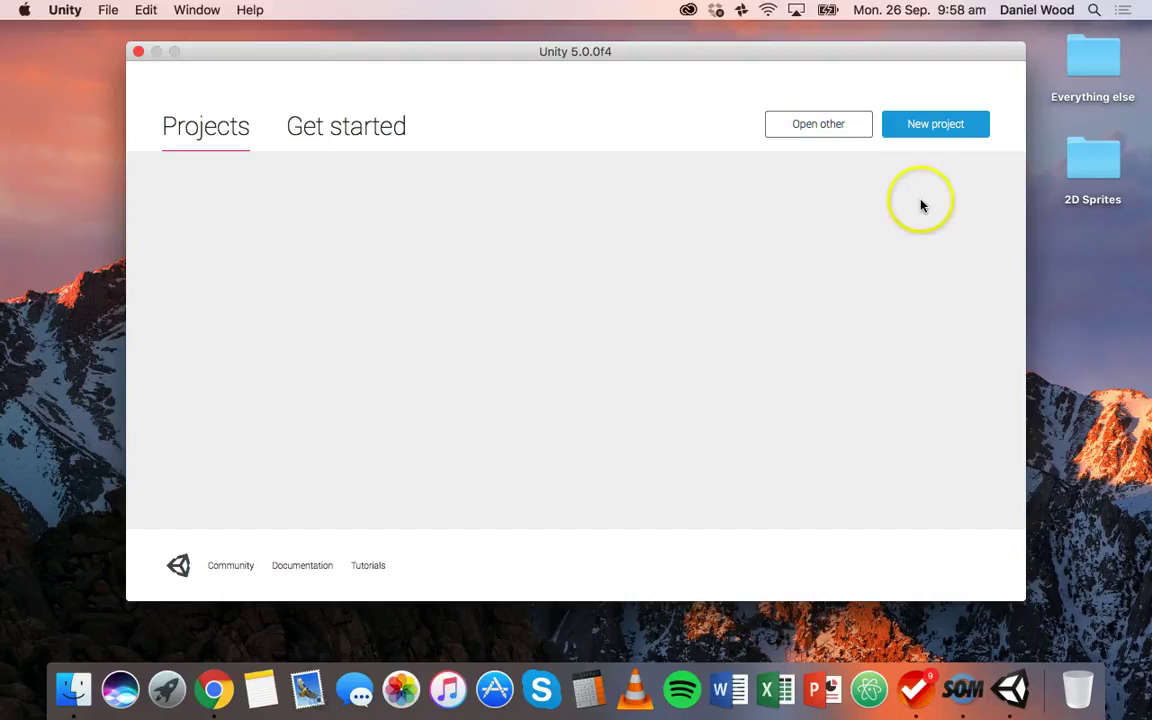
Start a new project named 2DGame.
left_click(929, 126)
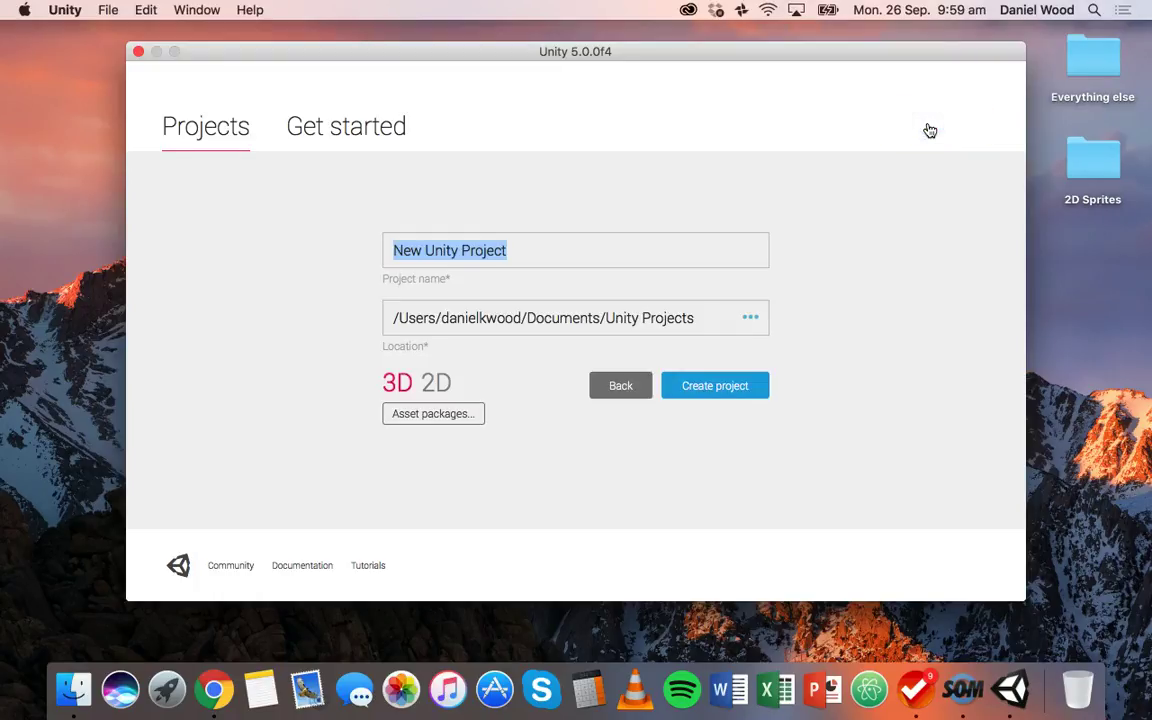
type("2d")
key("BackSpace")
type("D")
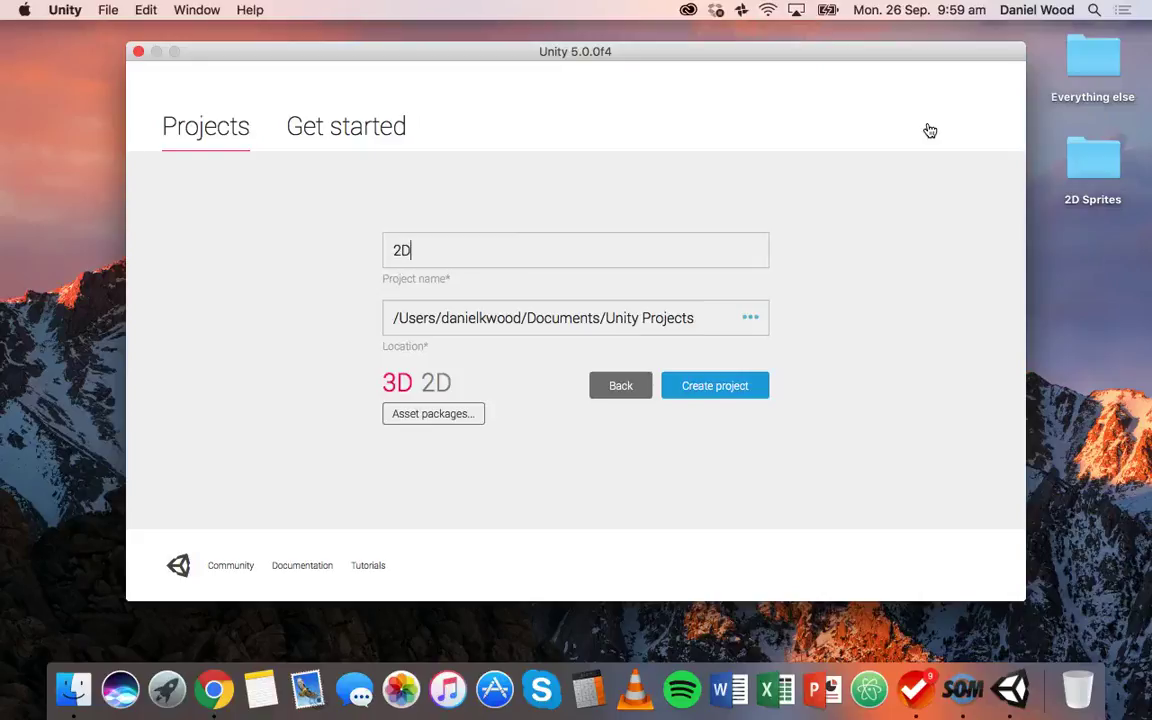
type("Game")
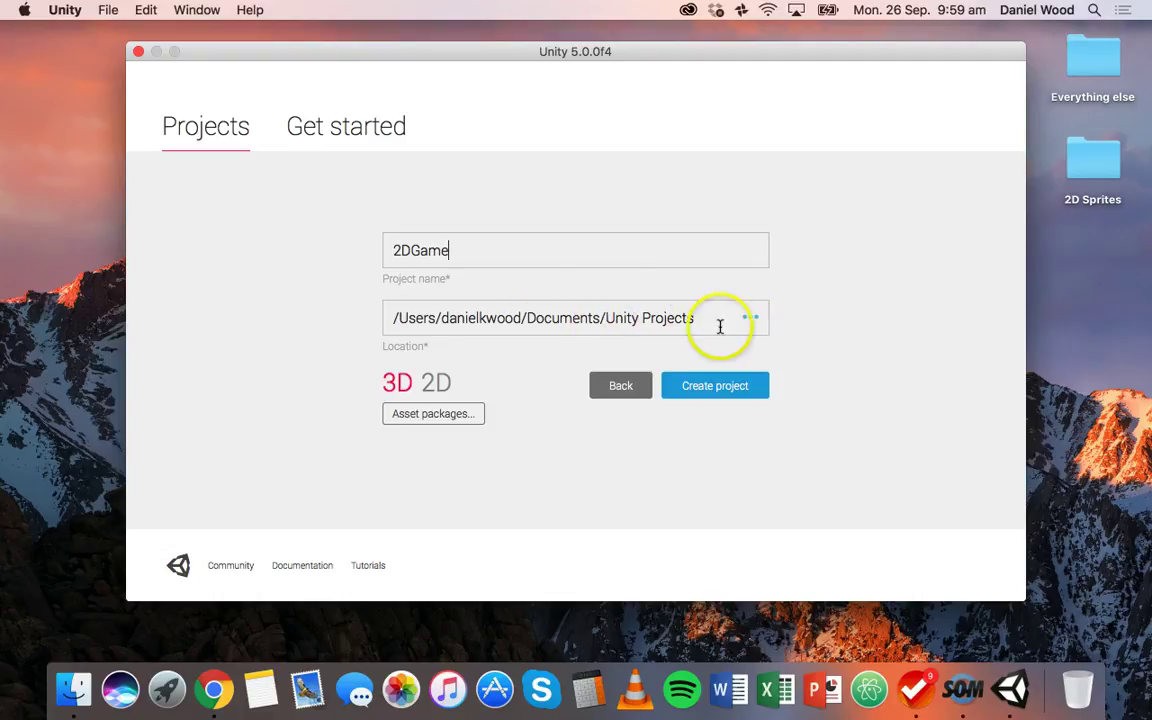
Set the project location to Documents/Unity Projects and select 2D mode.
left_click(751, 320)
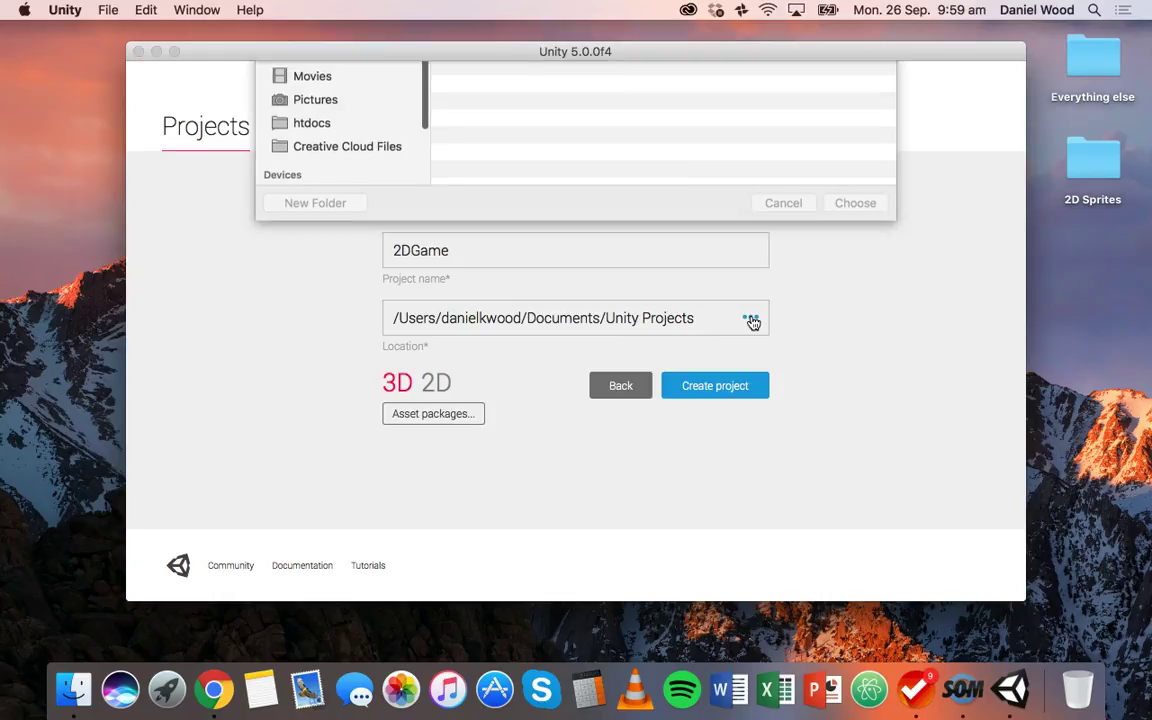
left_click(350, 256)
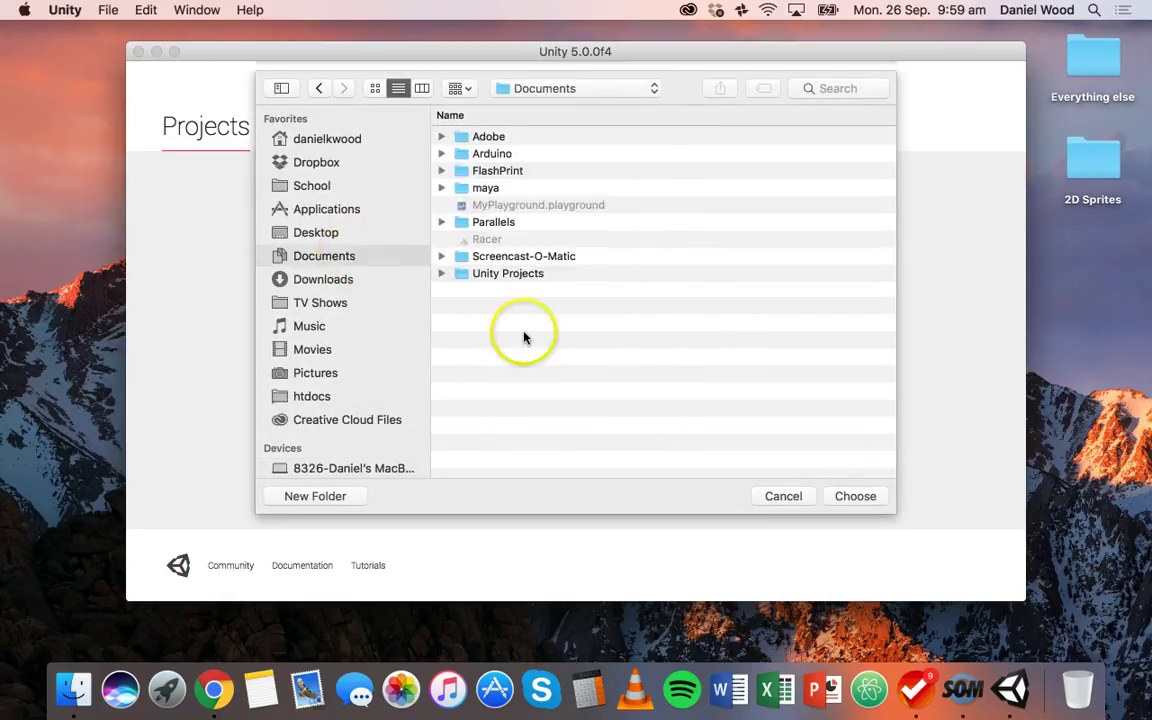
double_click(508, 274)
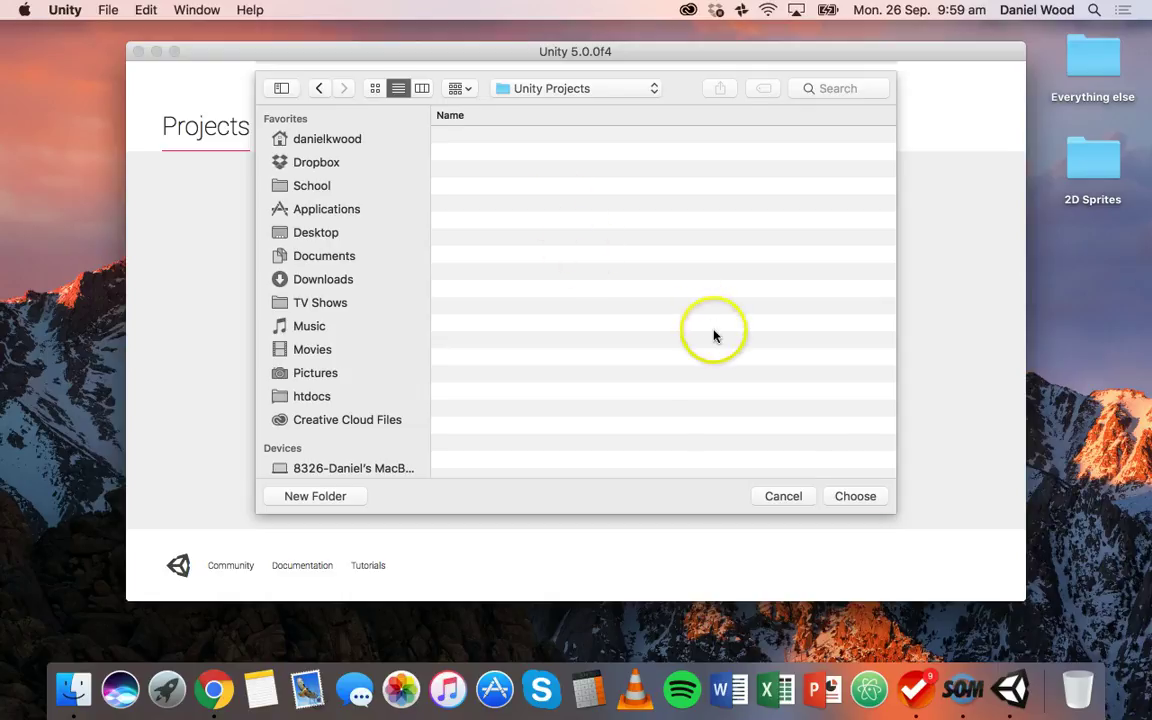
left_click(866, 495)
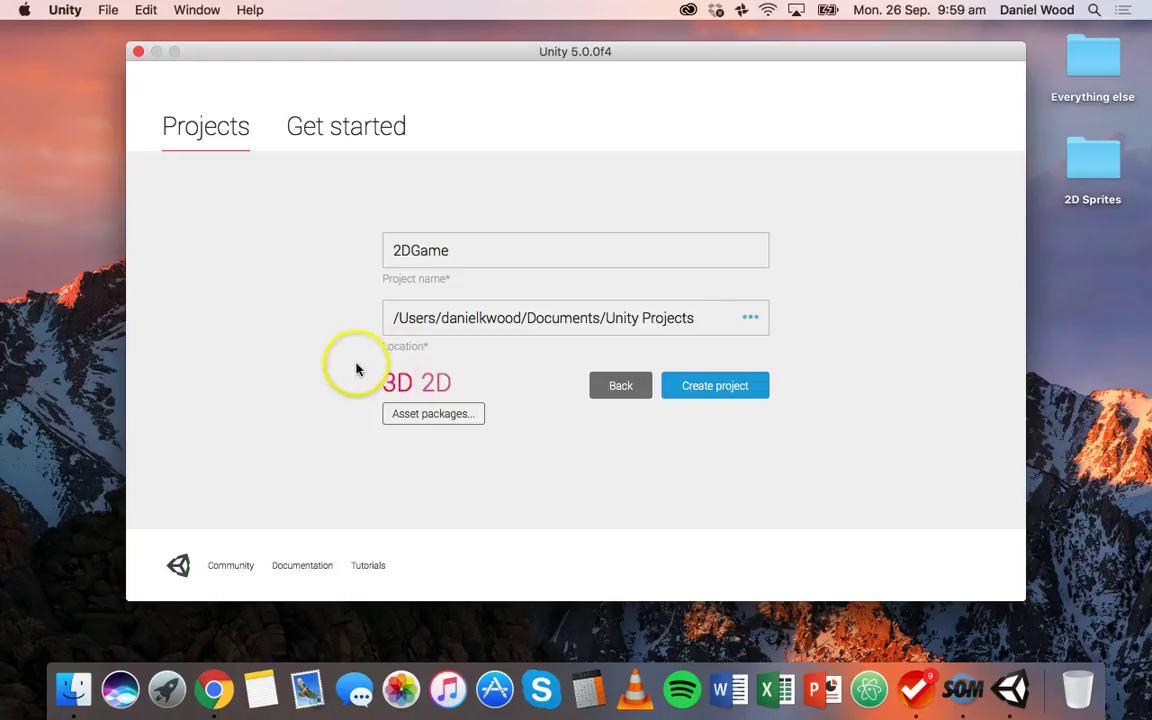
left_click(436, 386)
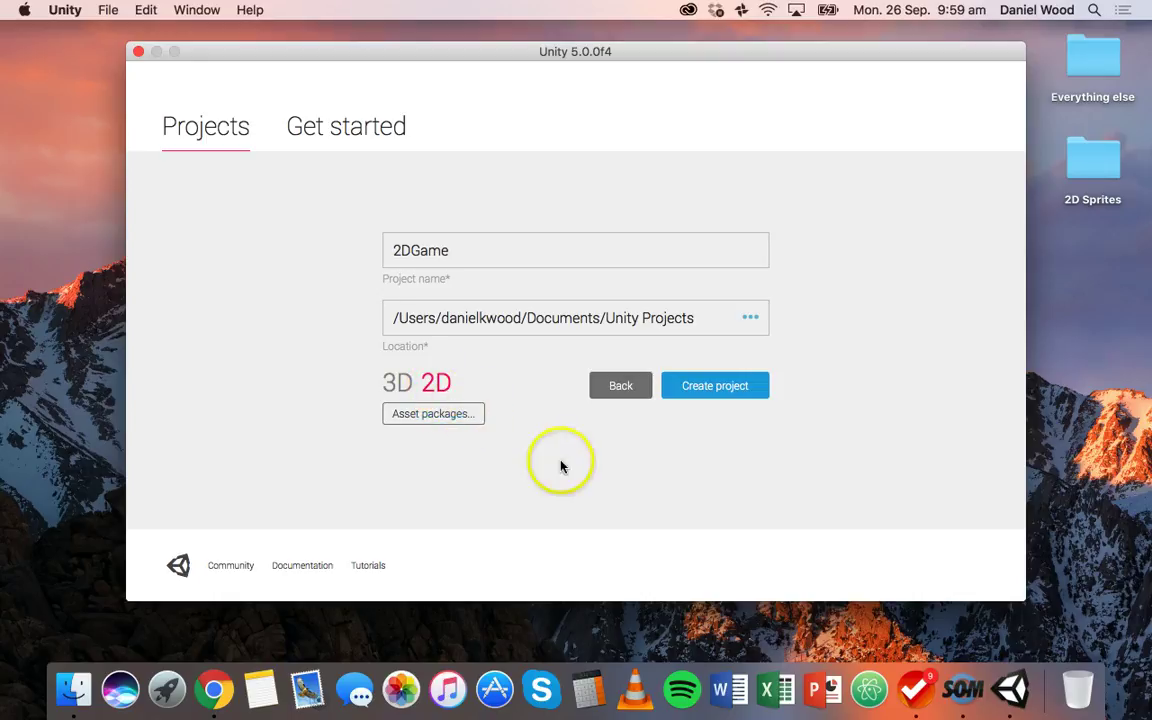
left_click(459, 426)
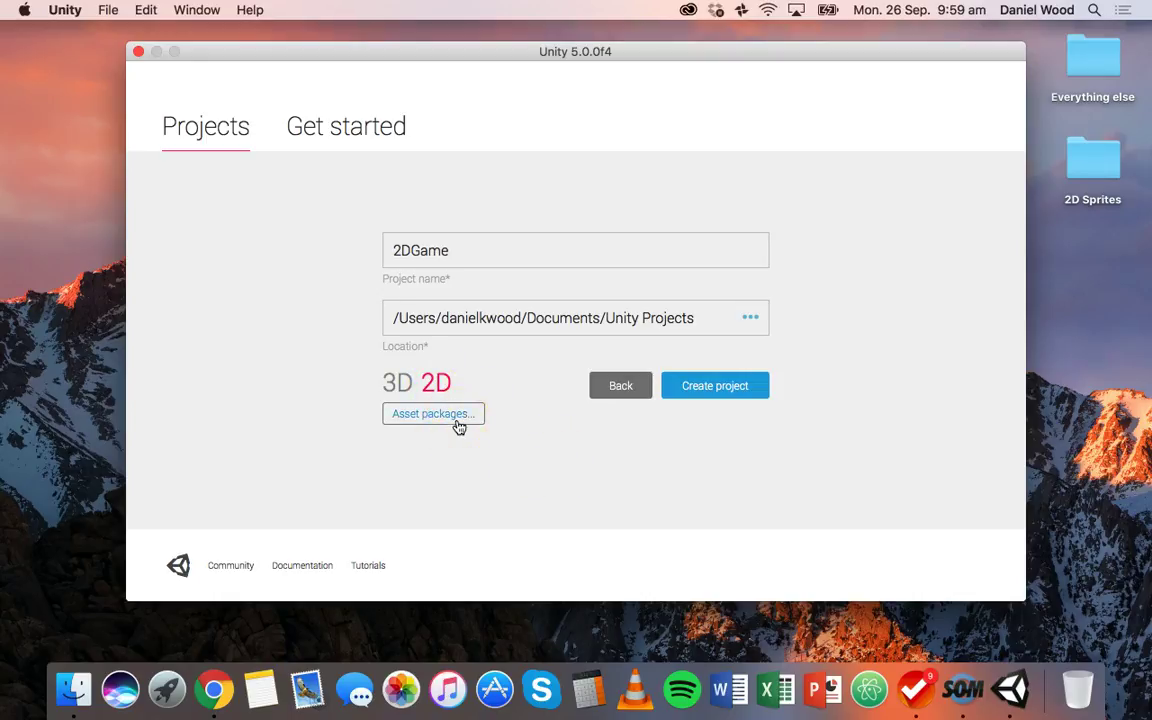
left_click(456, 421)
scroll(476, 288, "down", 1)
scroll(476, 288, "down", 5)
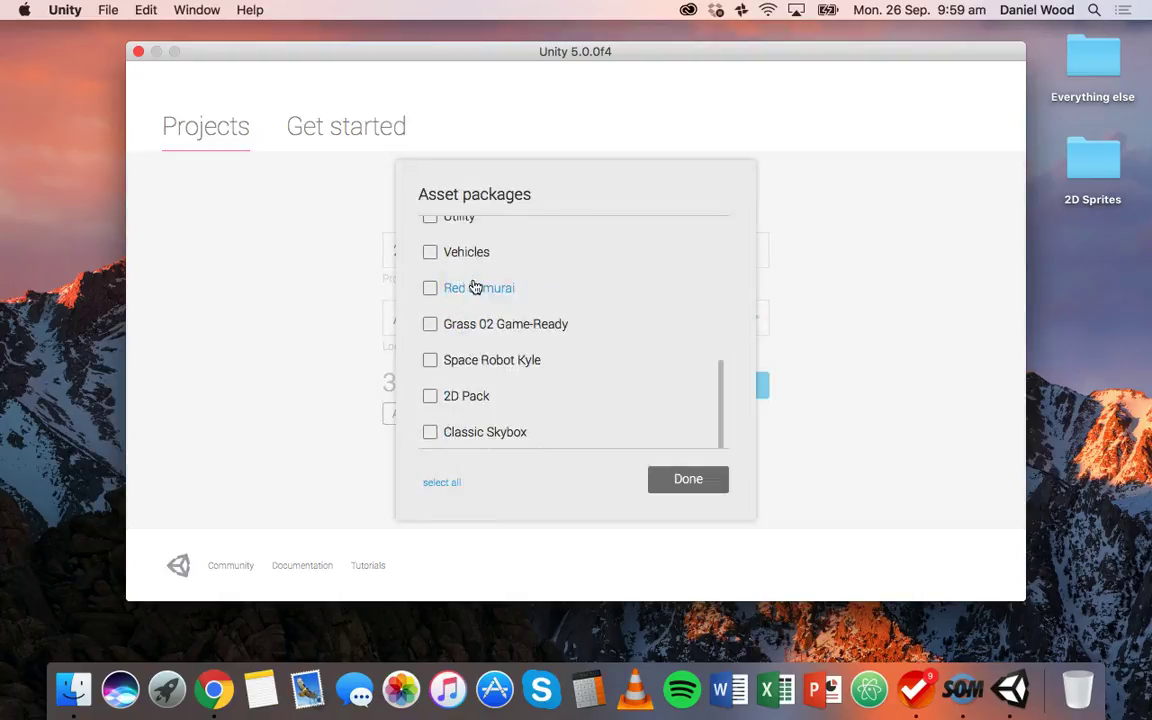
scroll(473, 288, "up", 6)
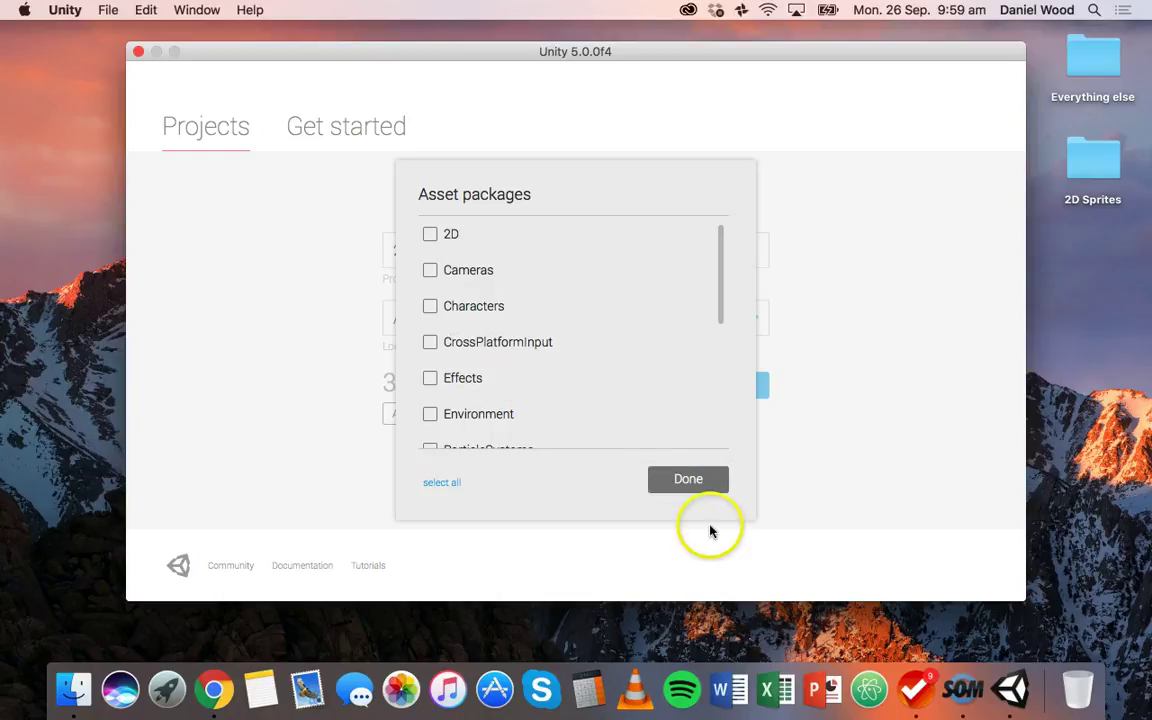
left_click(697, 485)
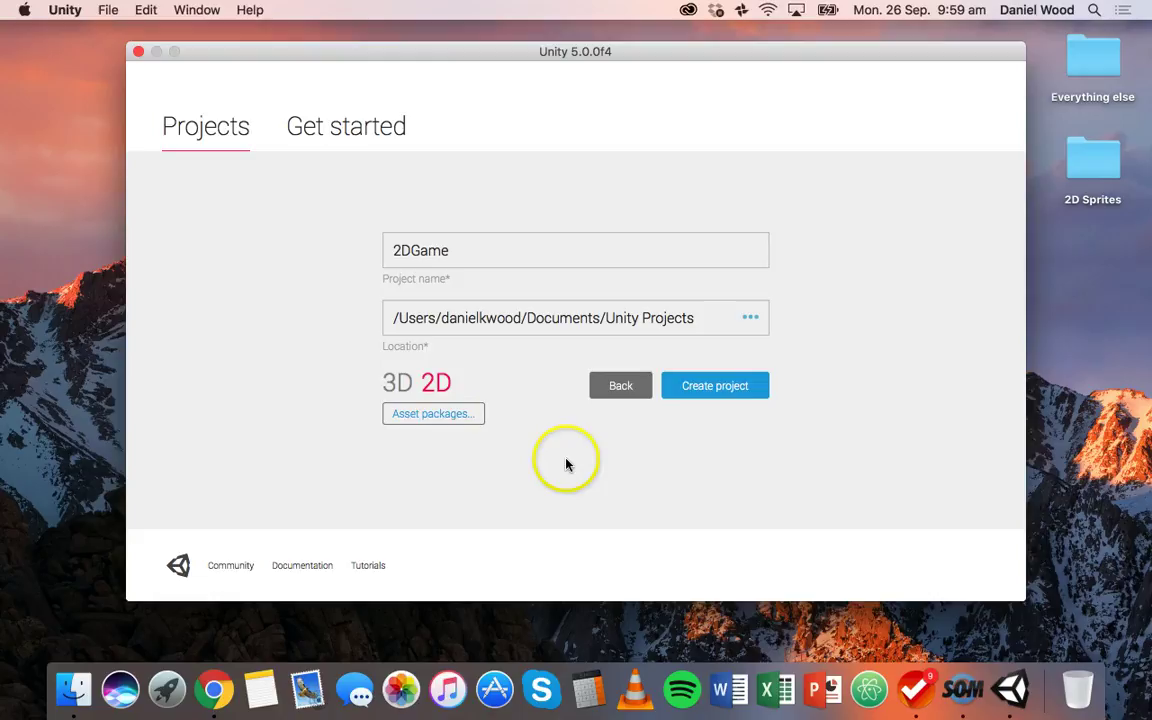
Create the 2DGame 2D project from the launcher's Create project button.
left_click(728, 388)
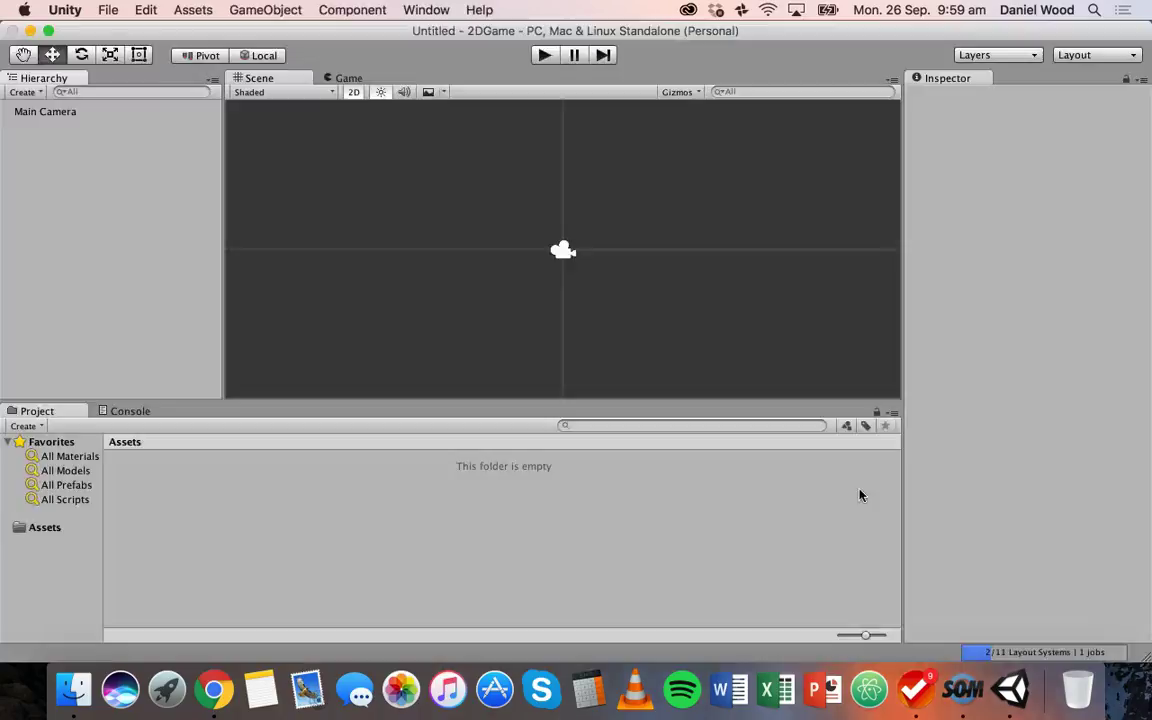
left_click(255, 155)
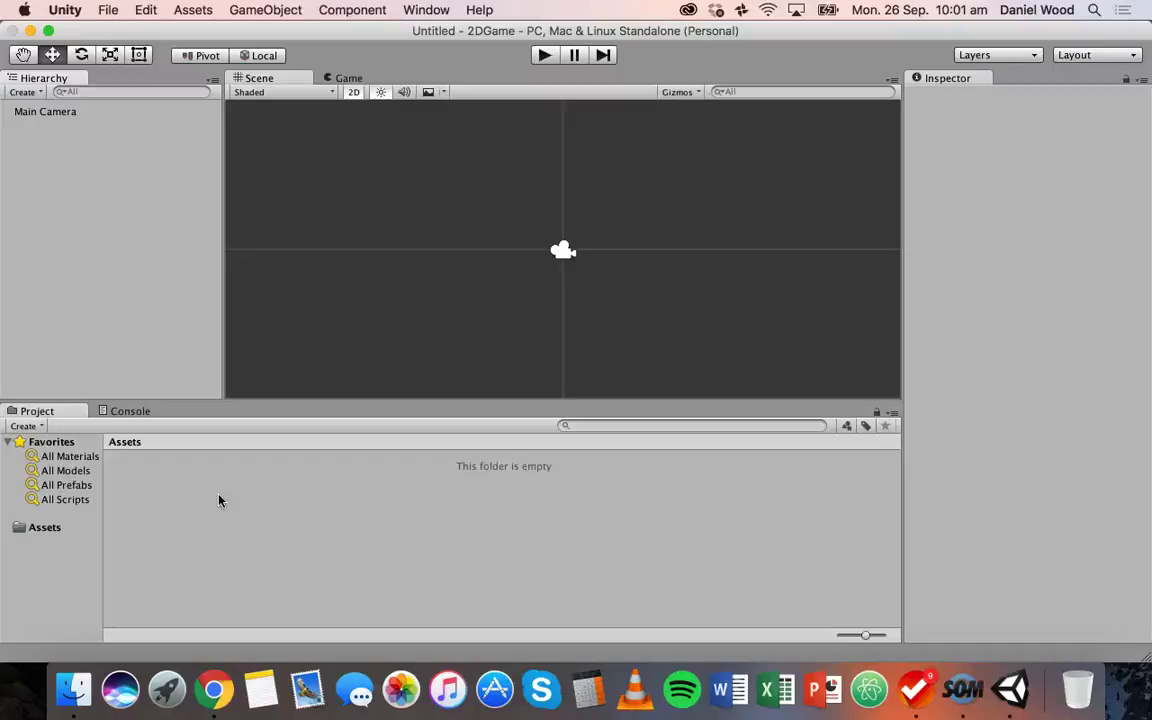
left_click(271, 512)
left_click(122, 411)
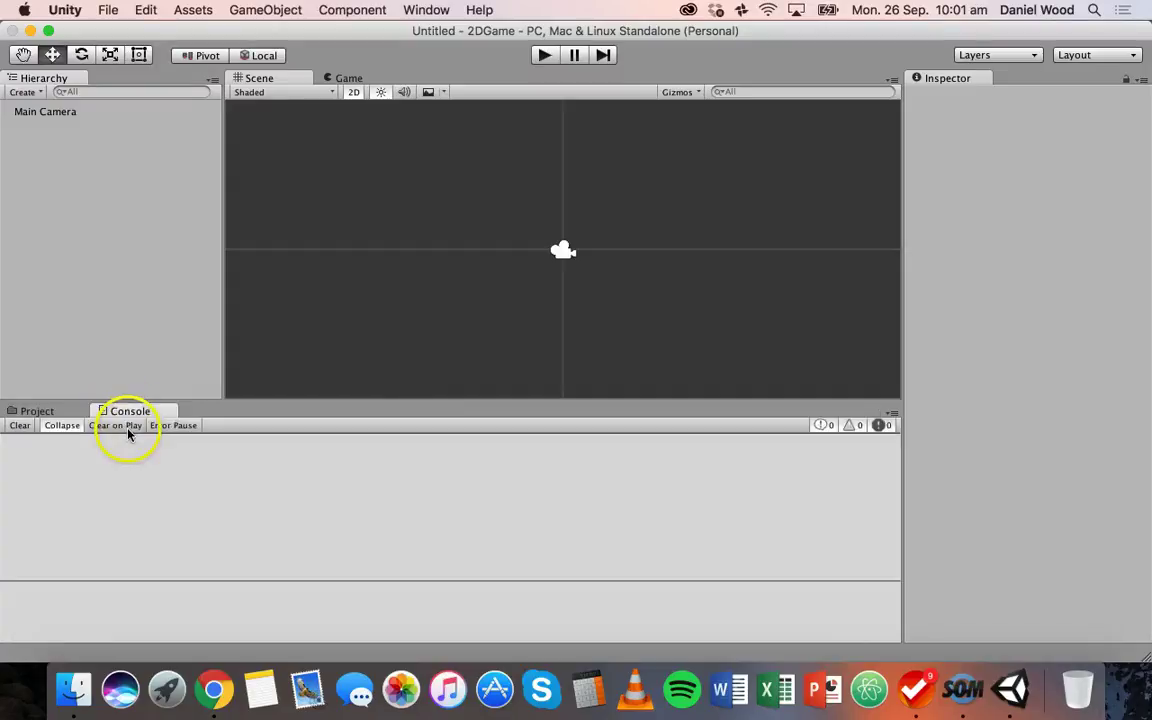
left_click(50, 411)
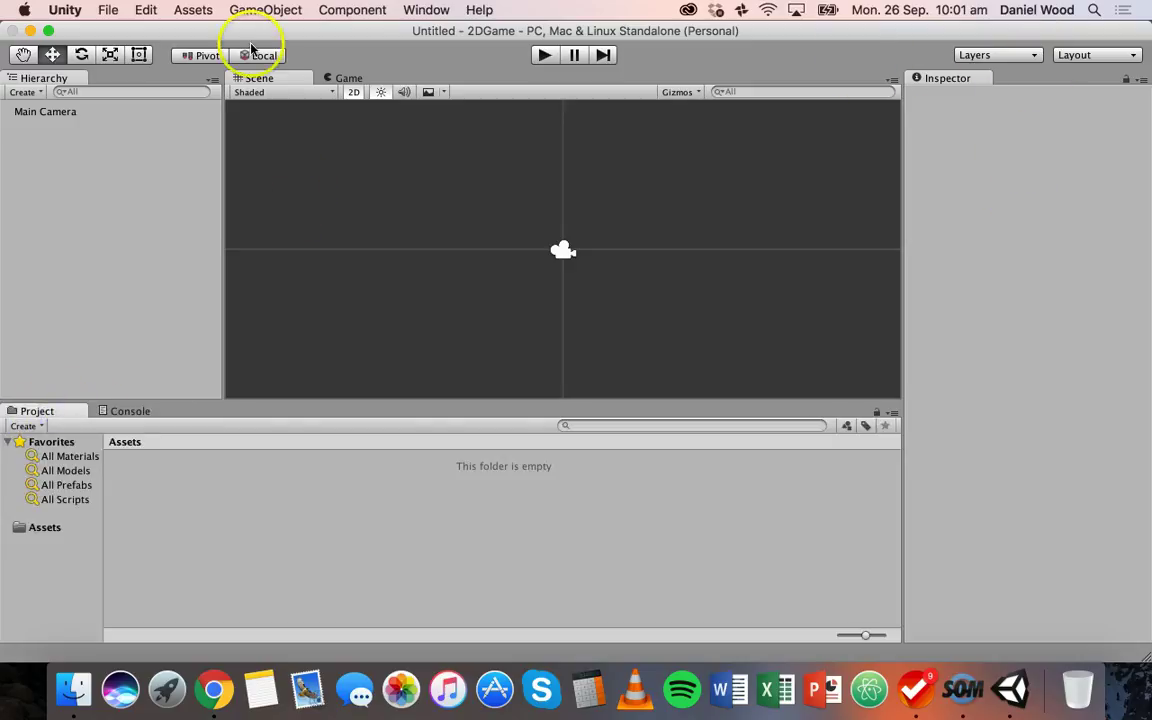
Inspect the Main Camera's orthographic size-5 settings, preview the Game view, then return to Scene.
left_click(42, 111)
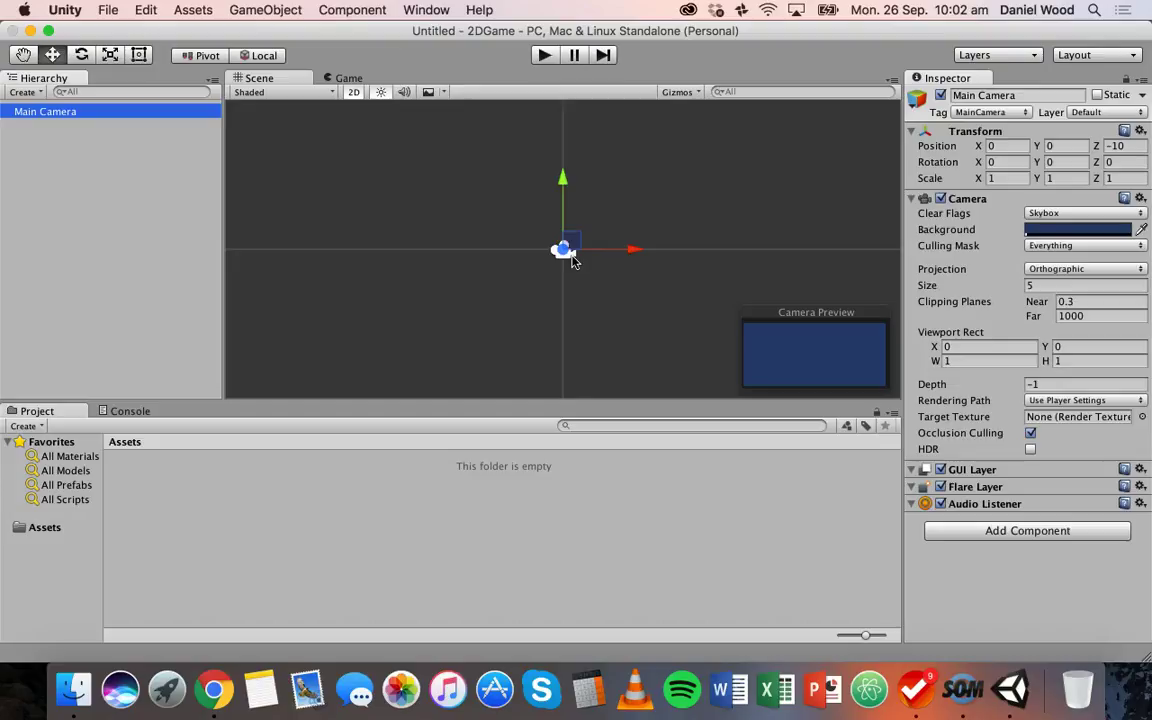
left_click(348, 80)
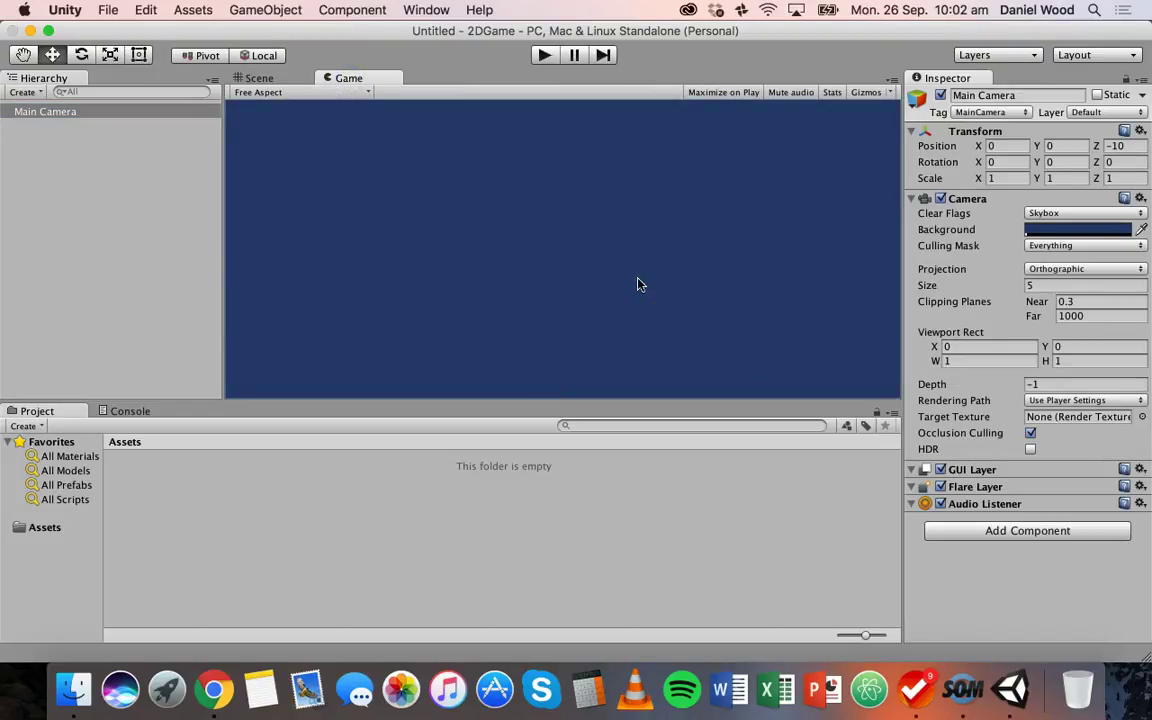
left_click(259, 79)
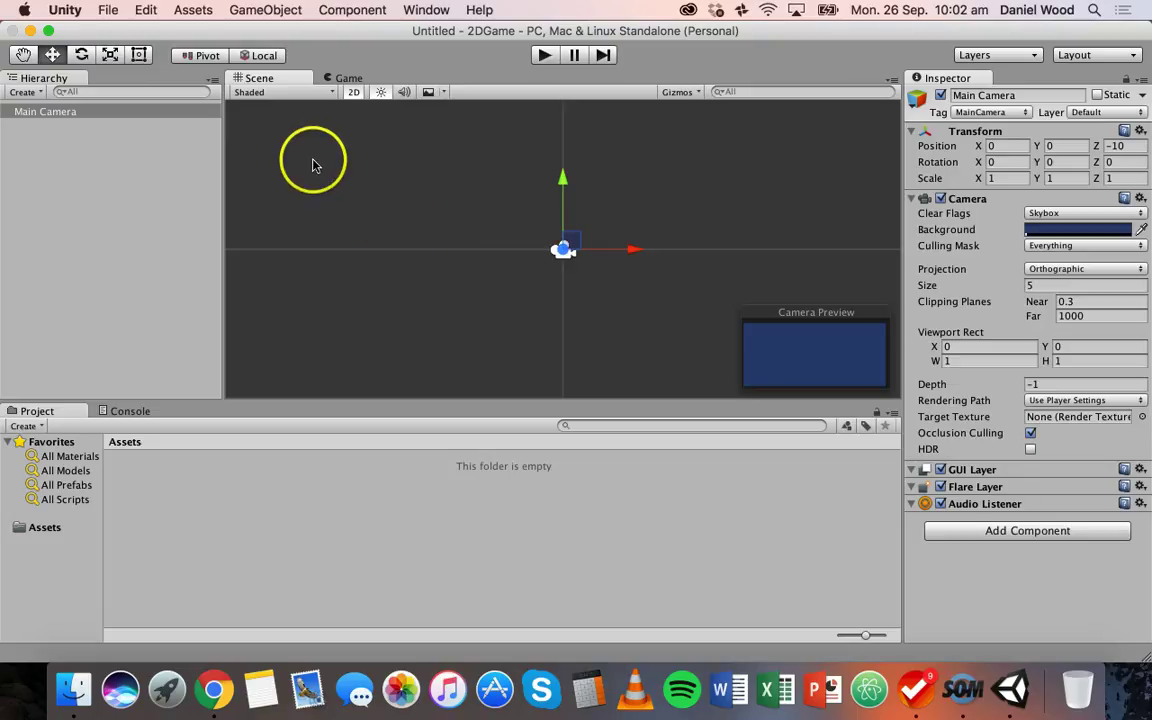
Choose File > New Scene for an untitled scene holding only the Main Camera.
left_click(108, 10)
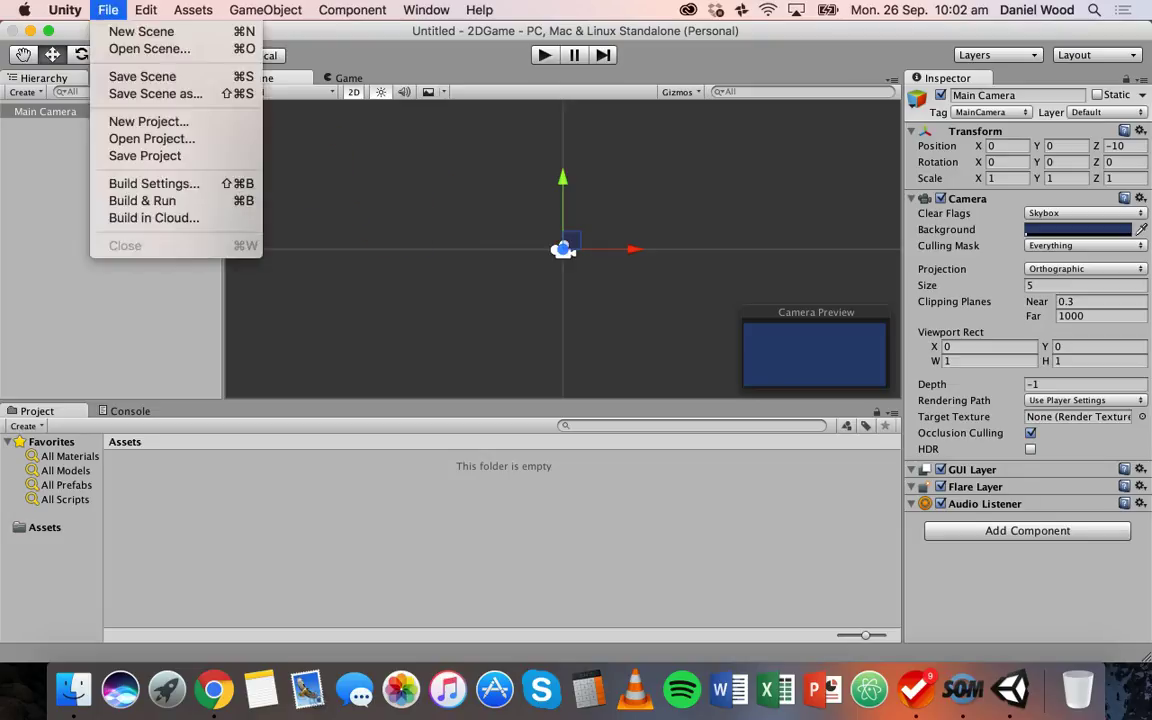
left_click(115, 30)
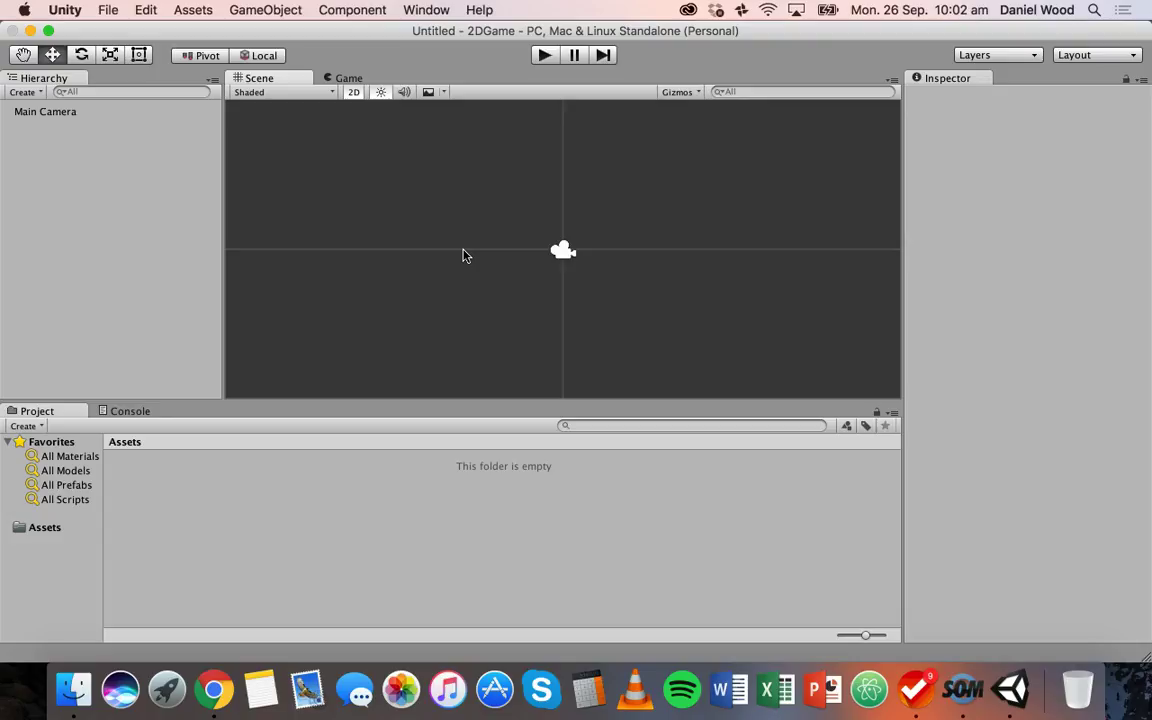
Move the Hierarchy and Game panels to new dock positions, then dock them back.
left_click(55, 79)
left_click_drag(55, 79, 836, 141)
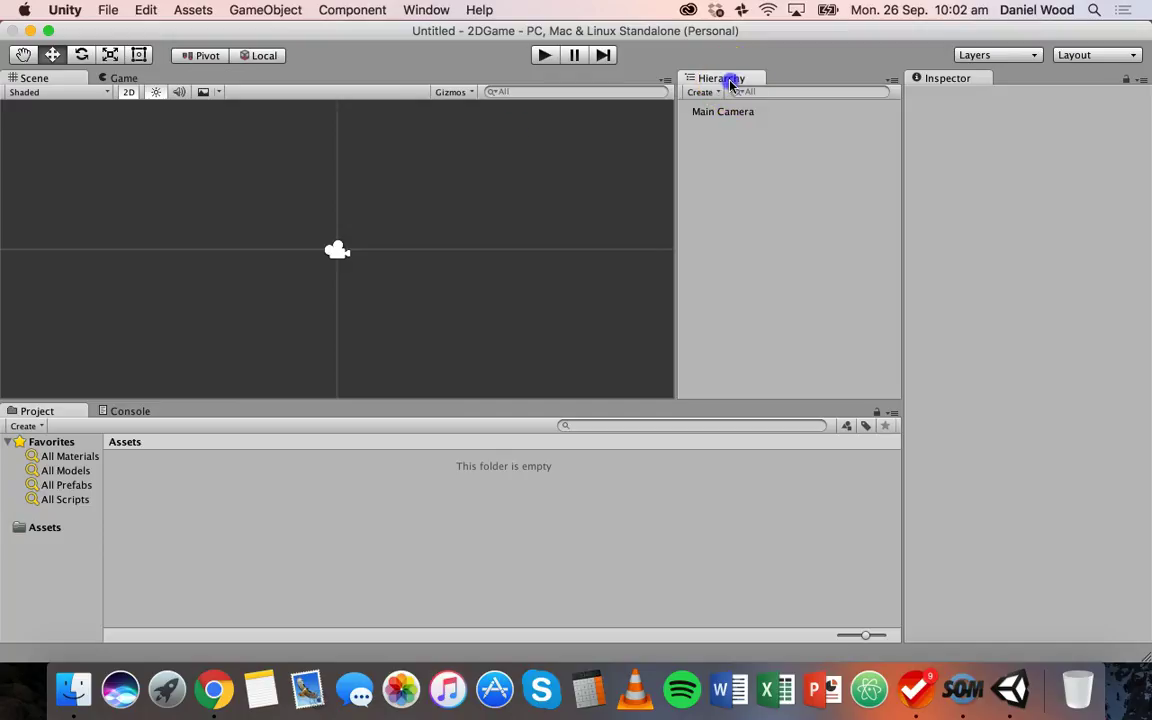
left_click_drag(730, 82, 60, 160)
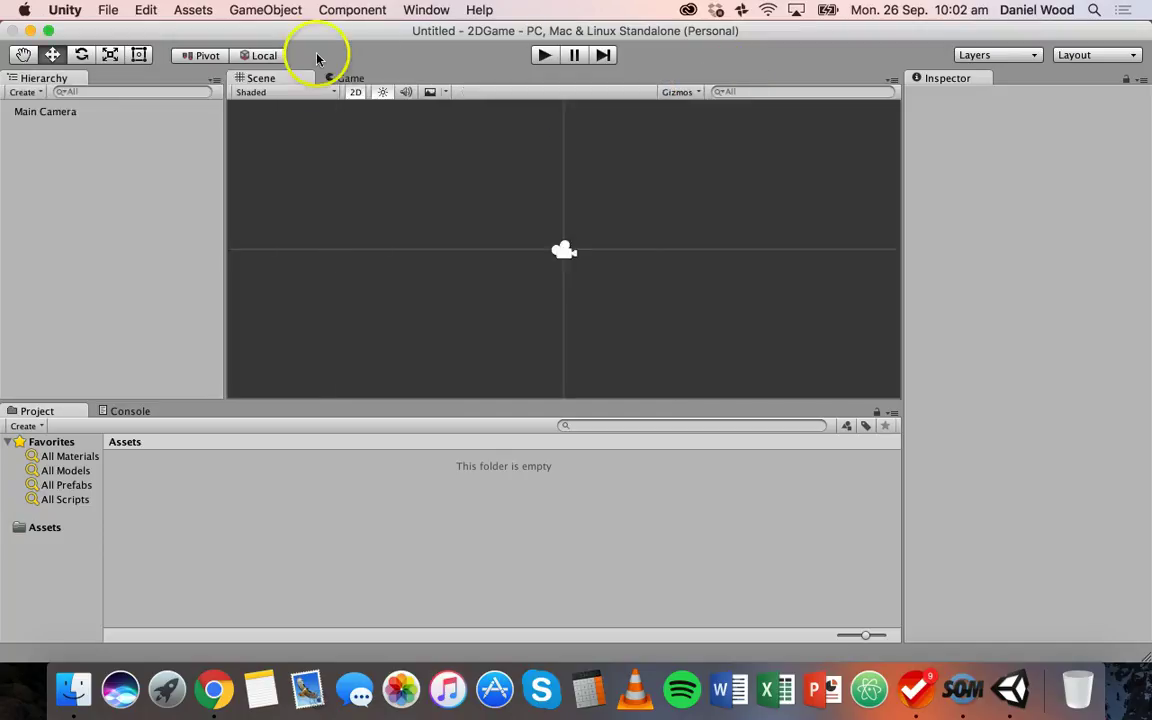
left_click_drag(343, 79, 521, 350)
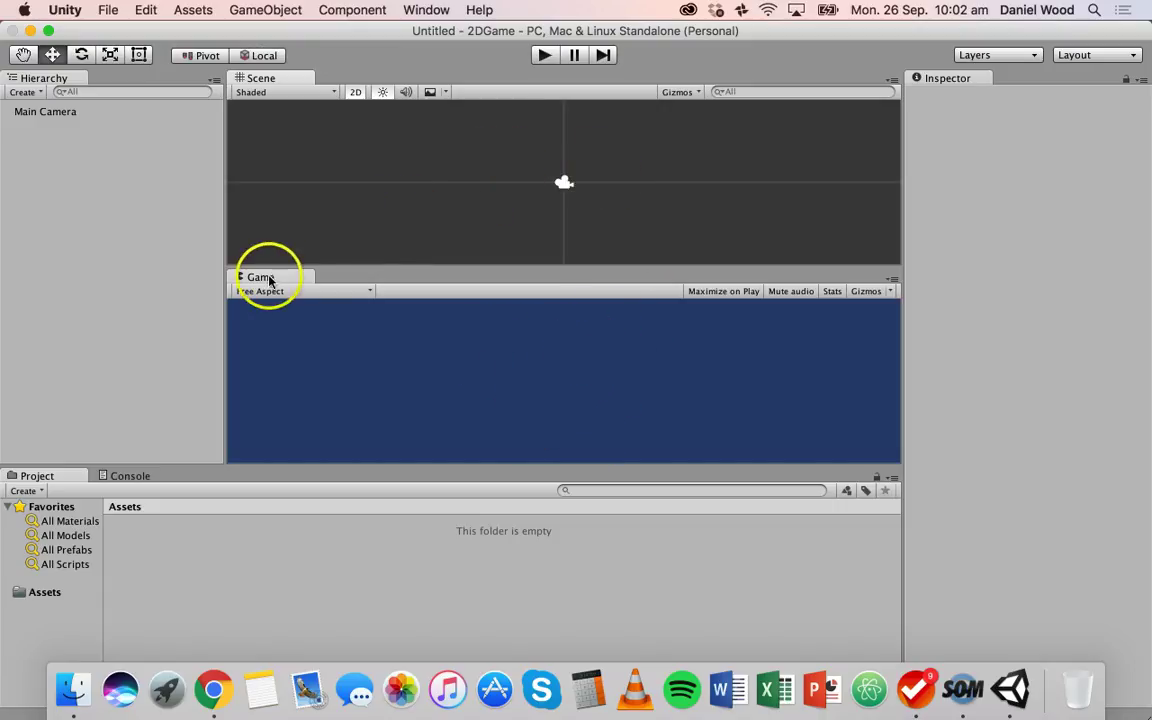
left_click(358, 118)
left_click_drag(358, 118, 373, 90)
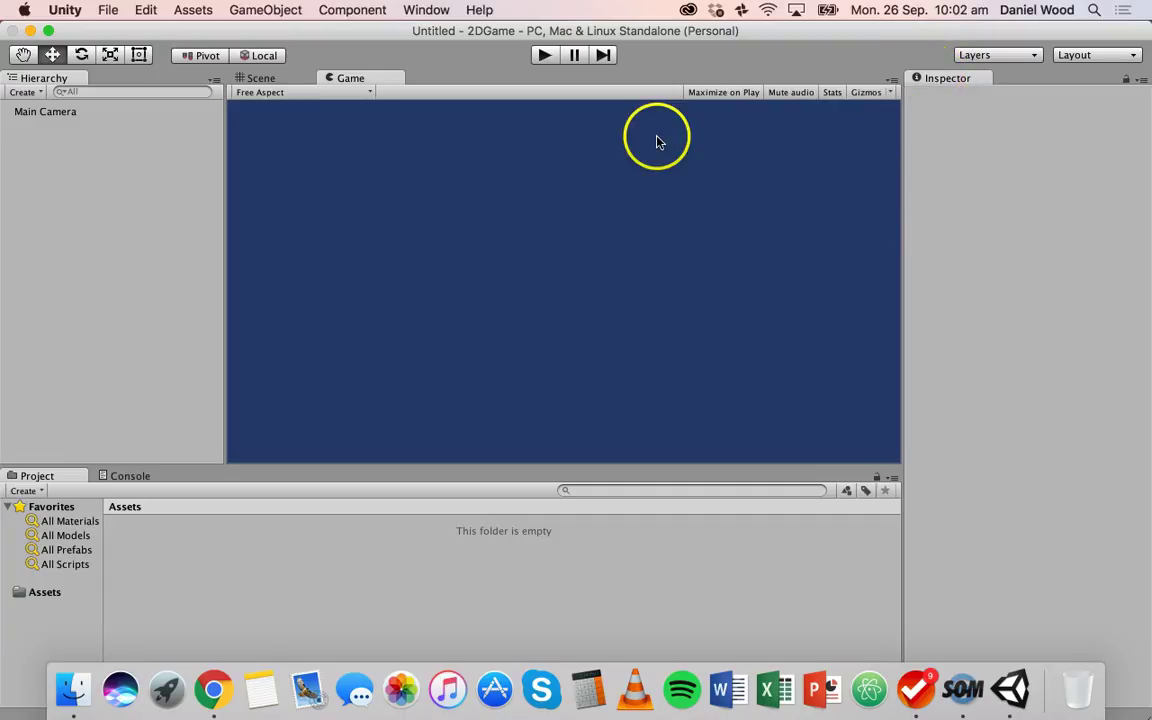
left_click(258, 78)
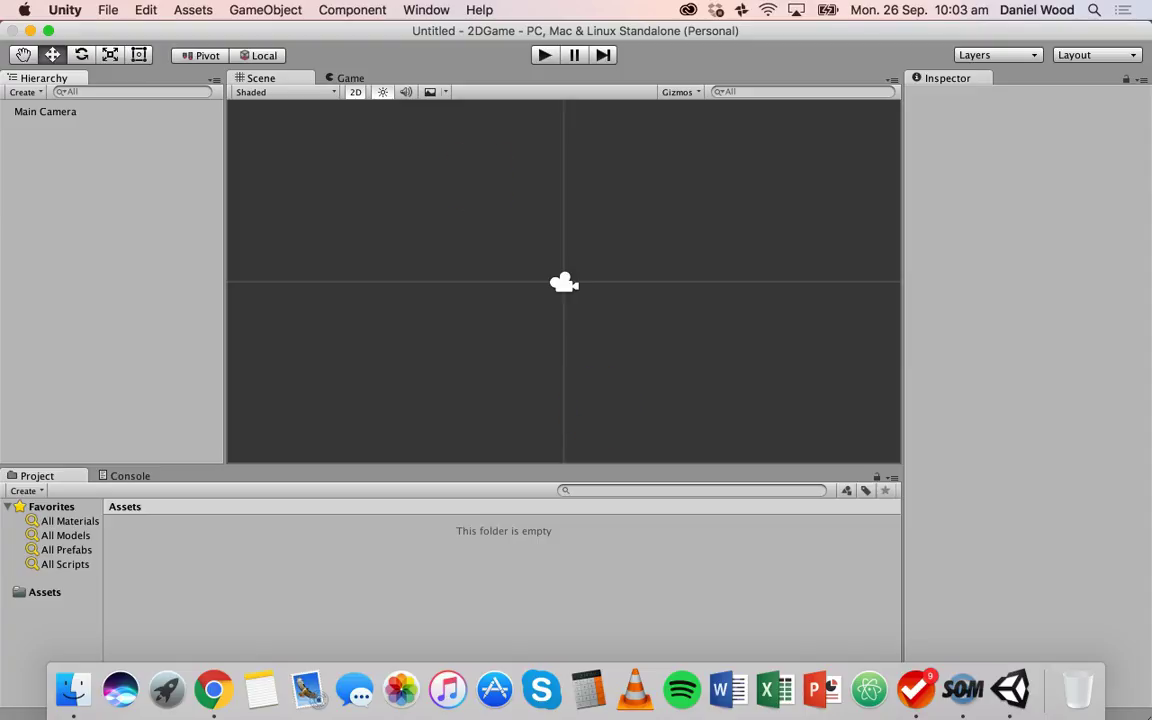
Switch the editor to the 4 Split layout of four scene views.
left_click(426, 10)
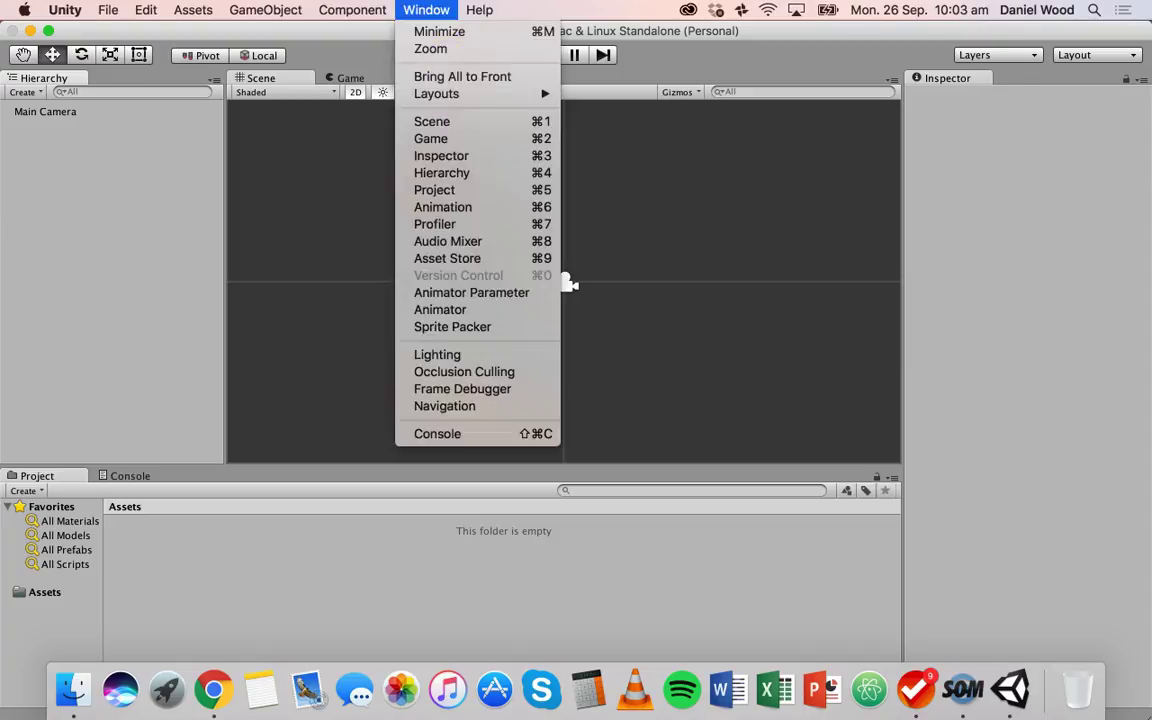
mouse_move(437, 93)
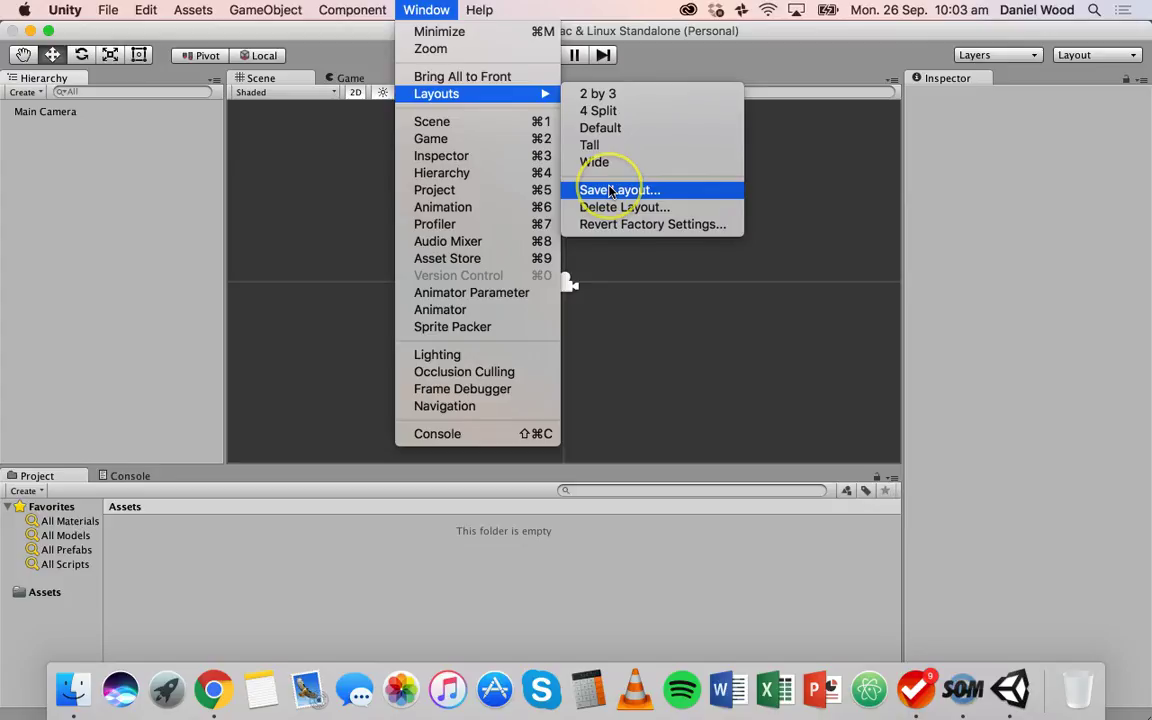
left_click(612, 113)
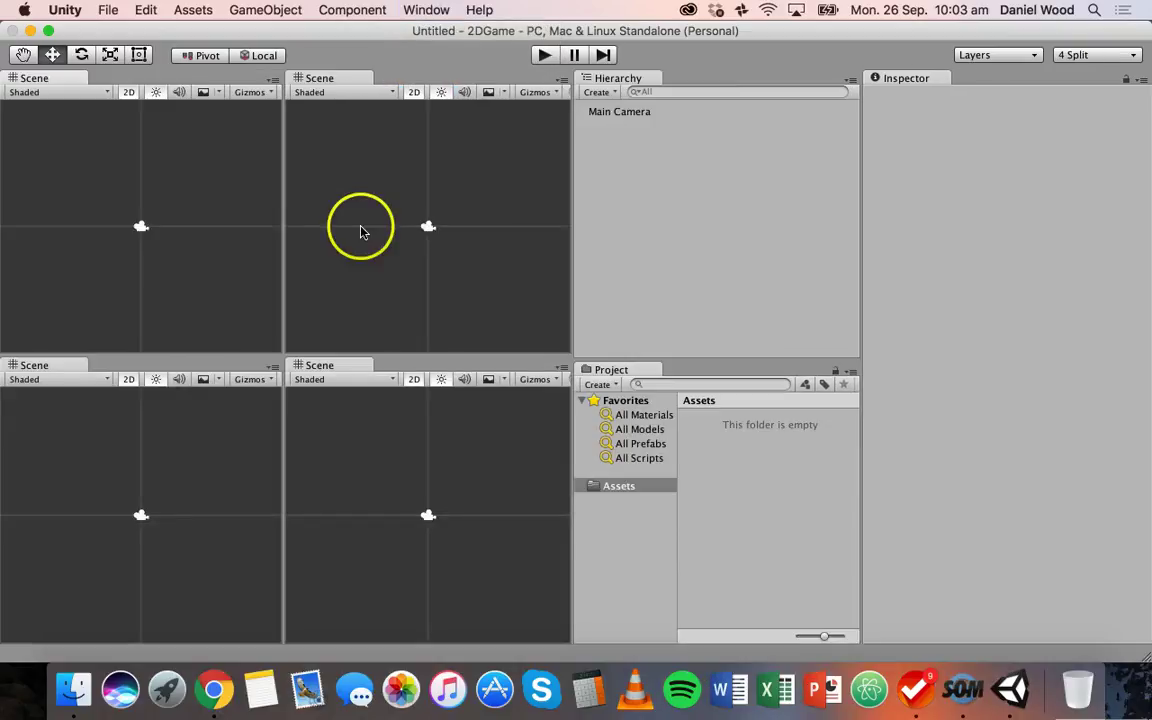
Revert window layouts to factory settings and confirm with Continue.
left_click(426, 10)
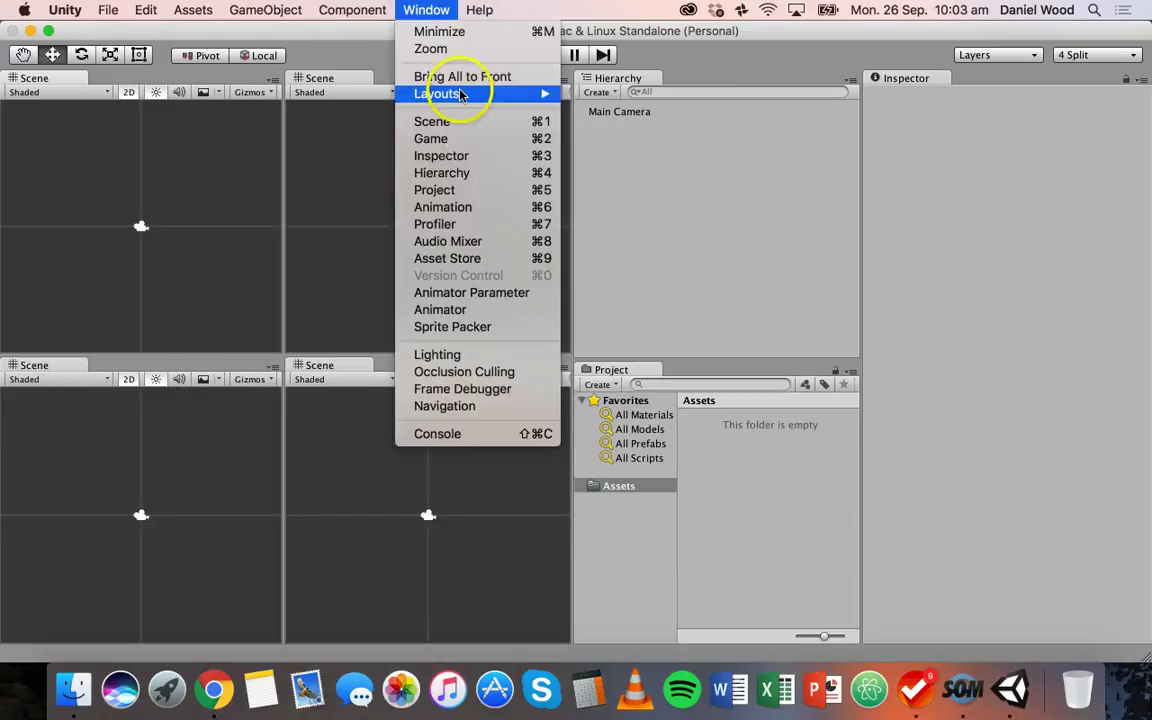
mouse_move(540, 93)
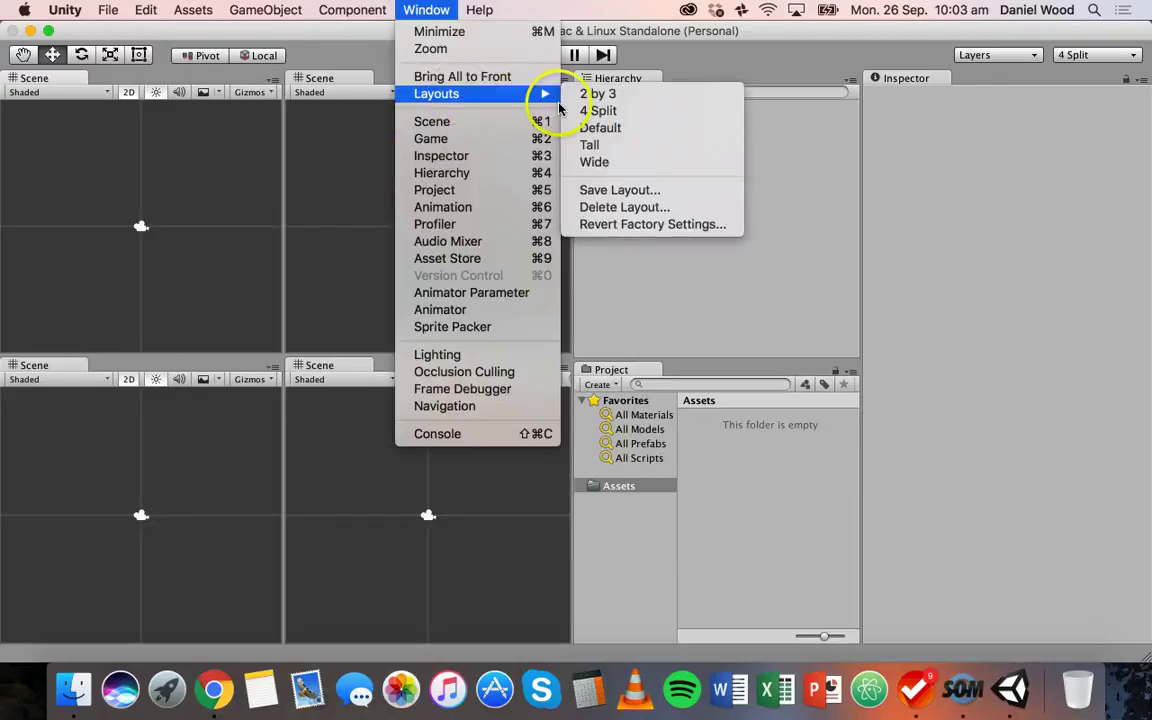
left_click(648, 223)
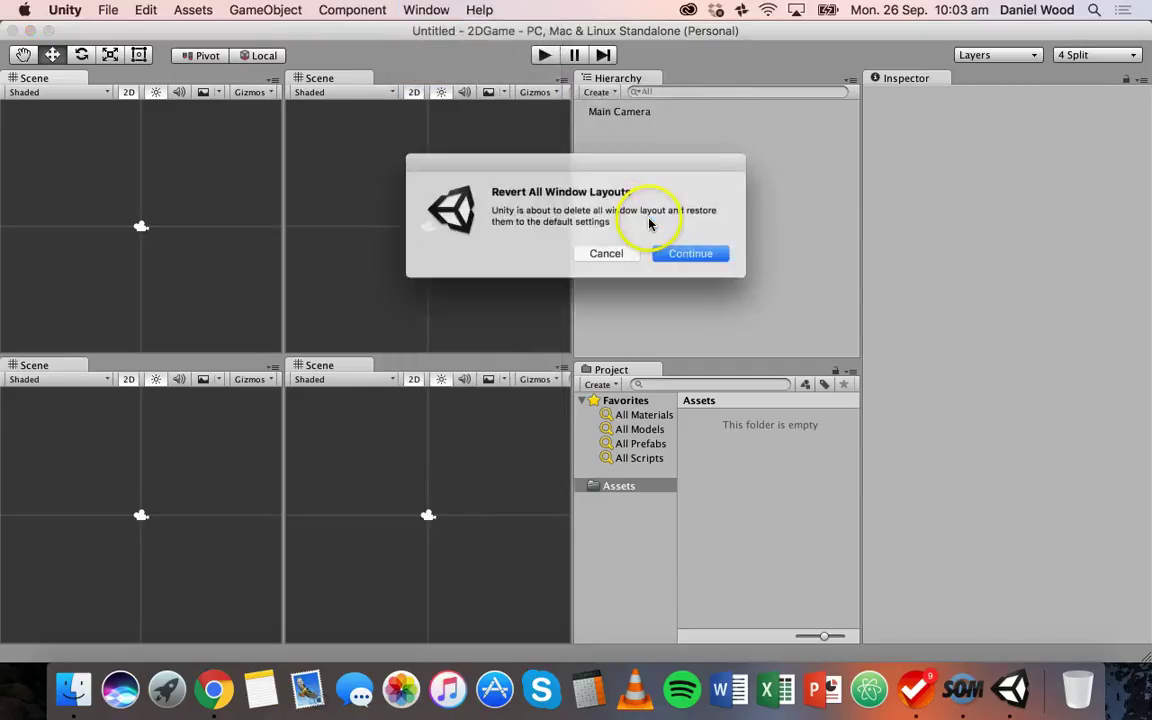
left_click(688, 256)
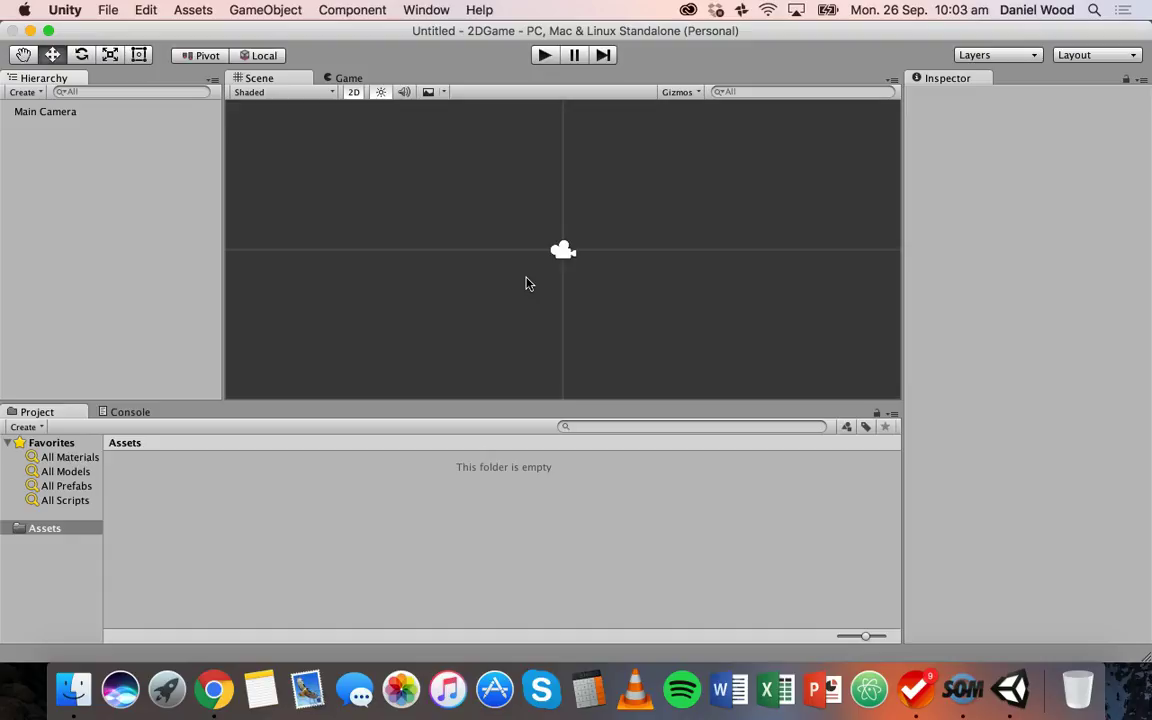
left_click(433, 305)
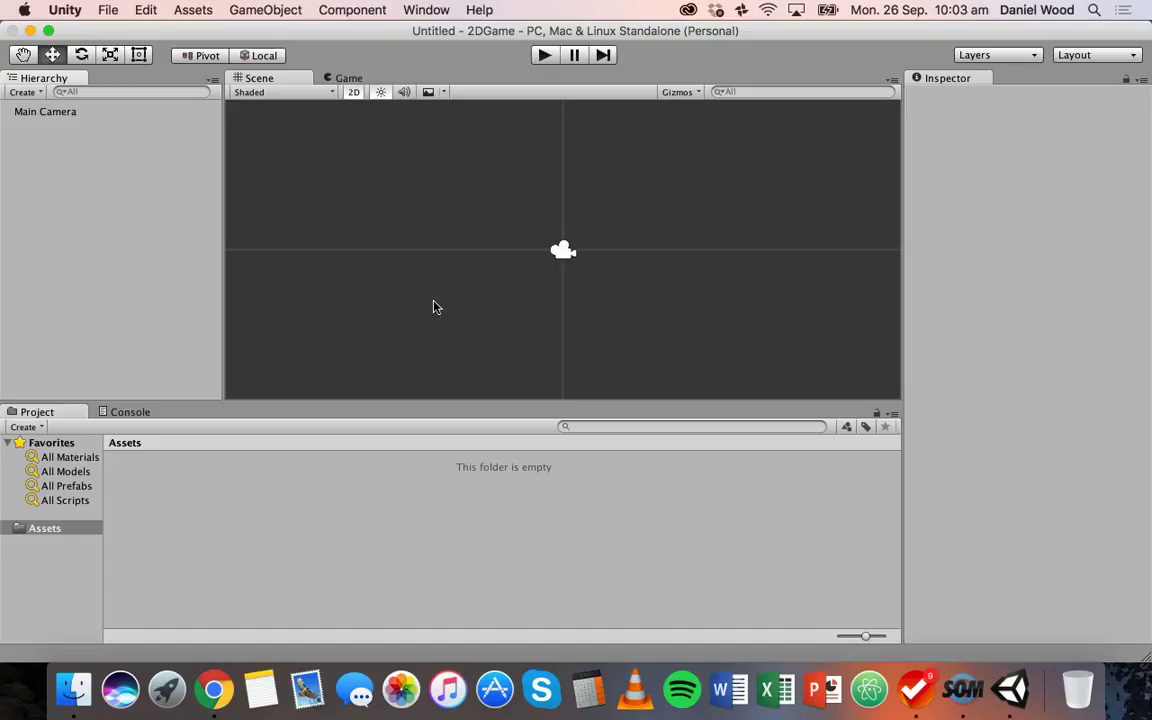